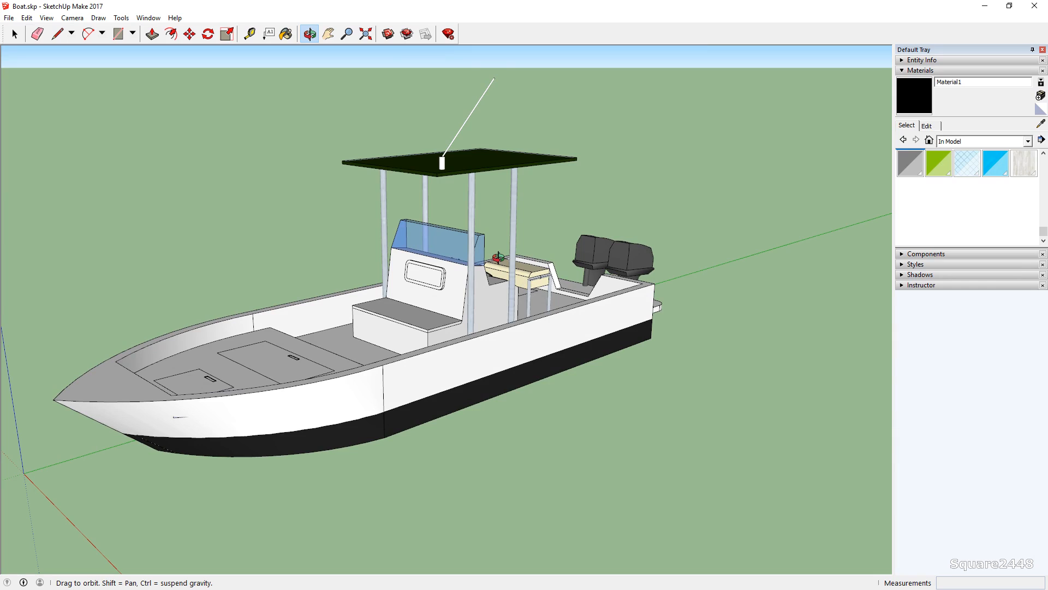
Step: Explode the whole boat model, including its outboard engines, repeatedly until no nested groups or components remain
key(space)
scroll(481, 251, down, 2)
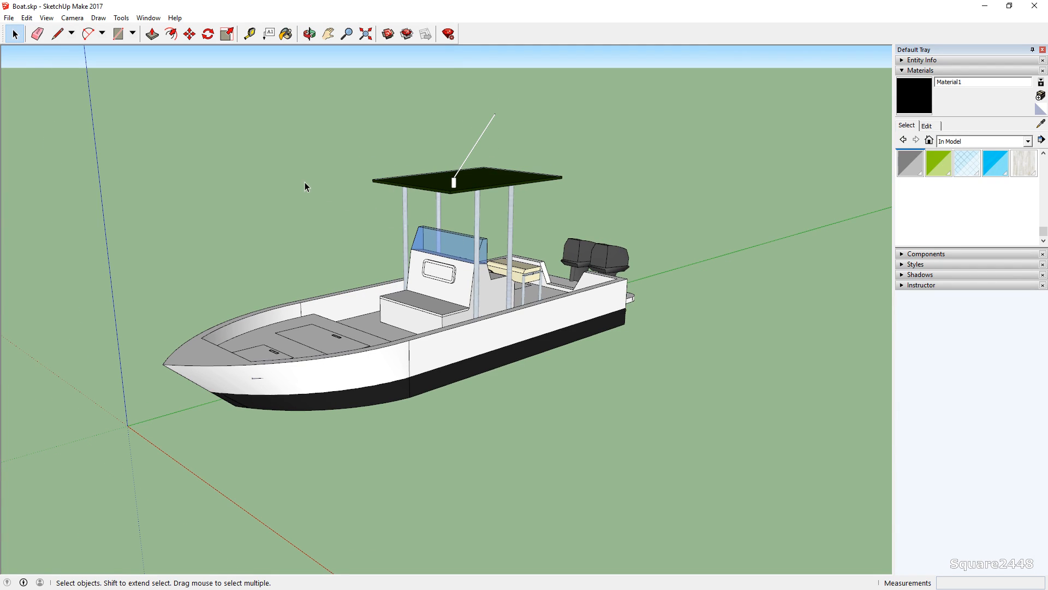
drag(230, 200, 686, 471)
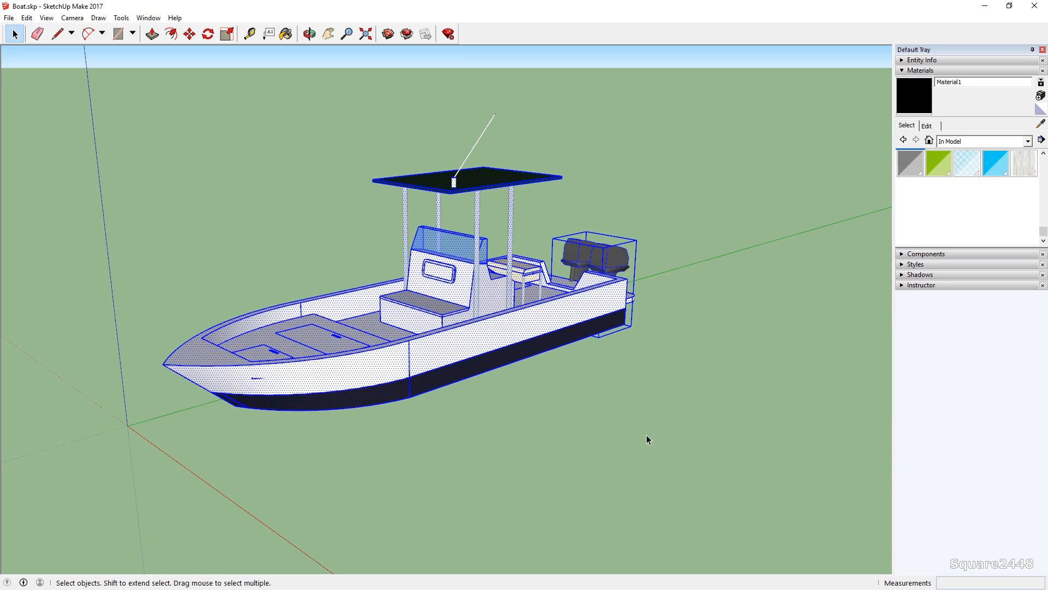
right_click(530, 327)
click(559, 382)
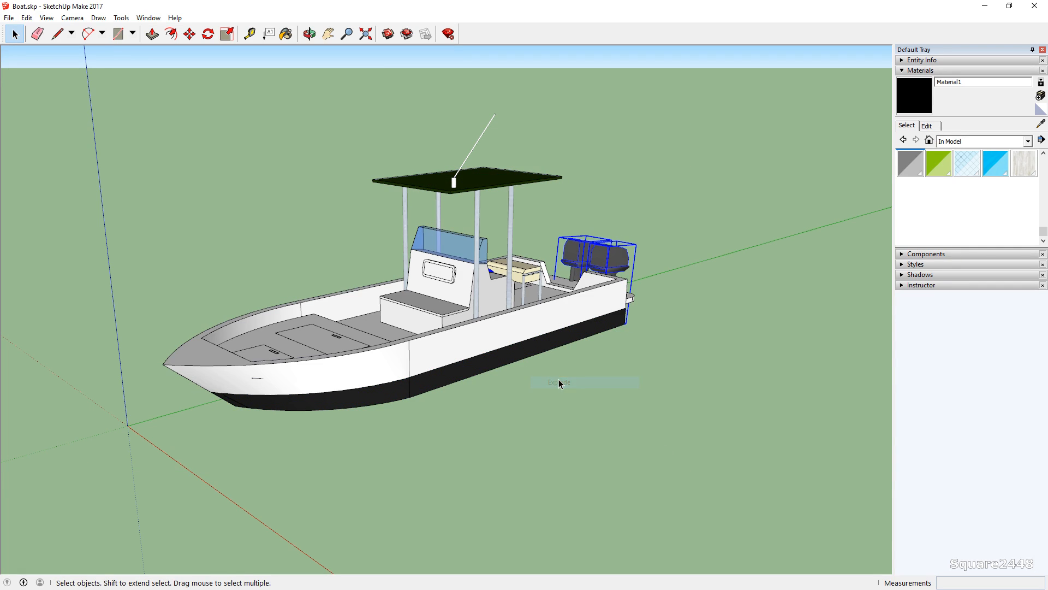
click(206, 169)
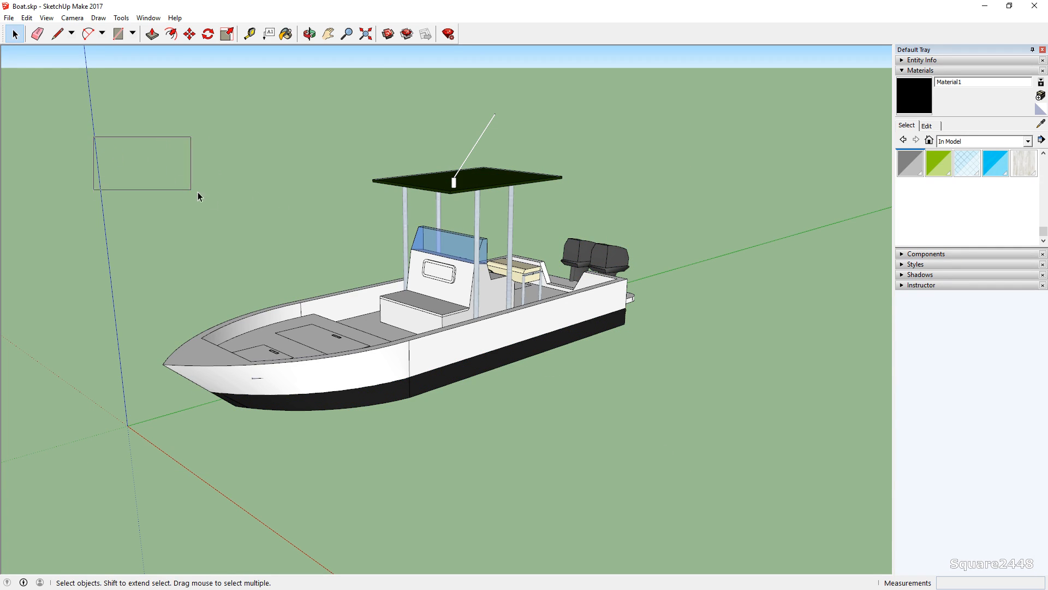
drag(198, 192, 654, 440)
right_click(513, 323)
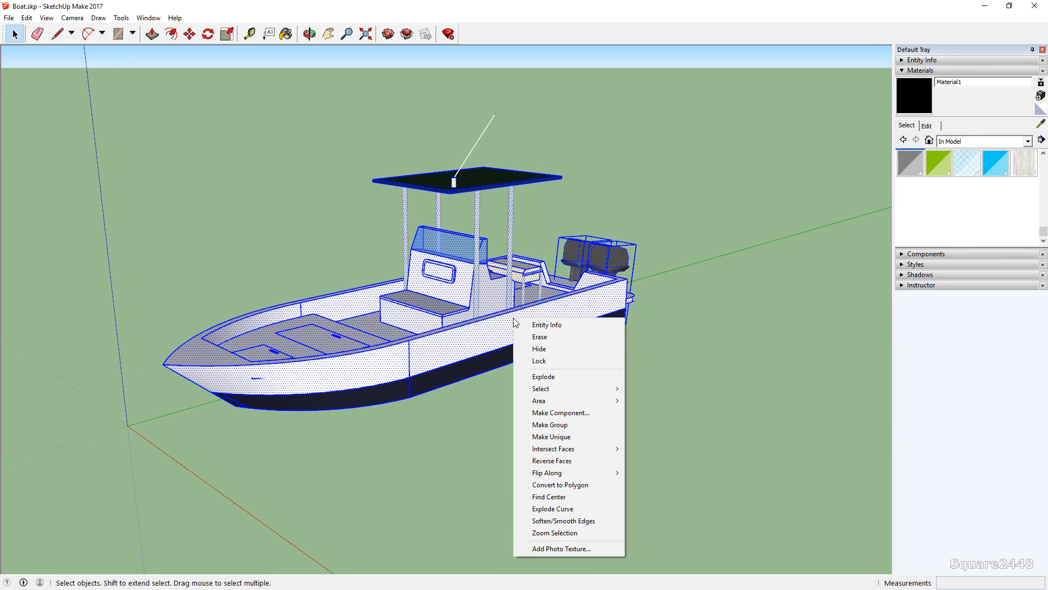
click(536, 376)
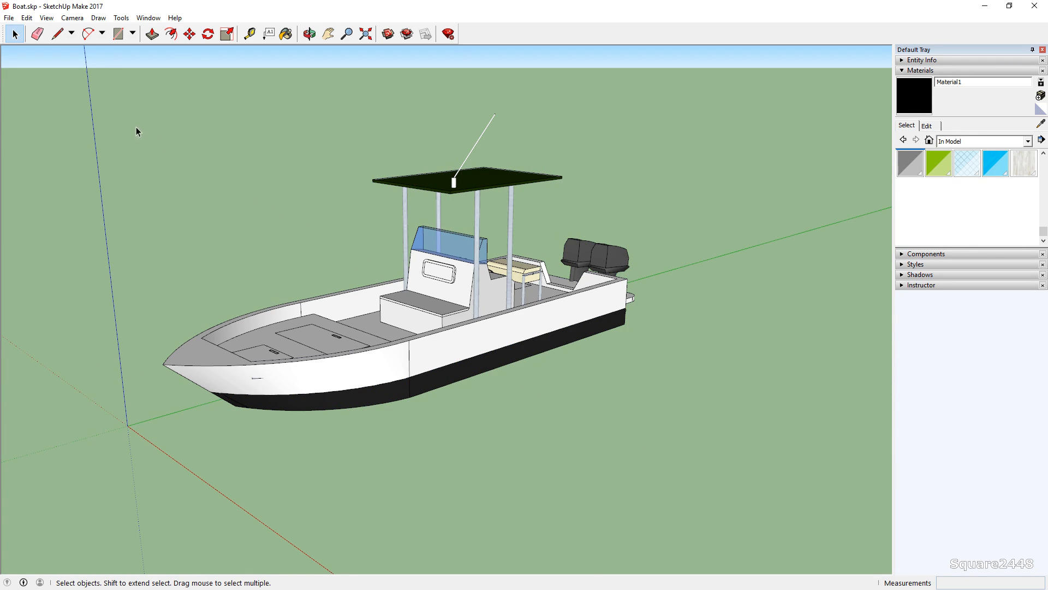
drag(194, 169, 643, 428)
right_click(512, 322)
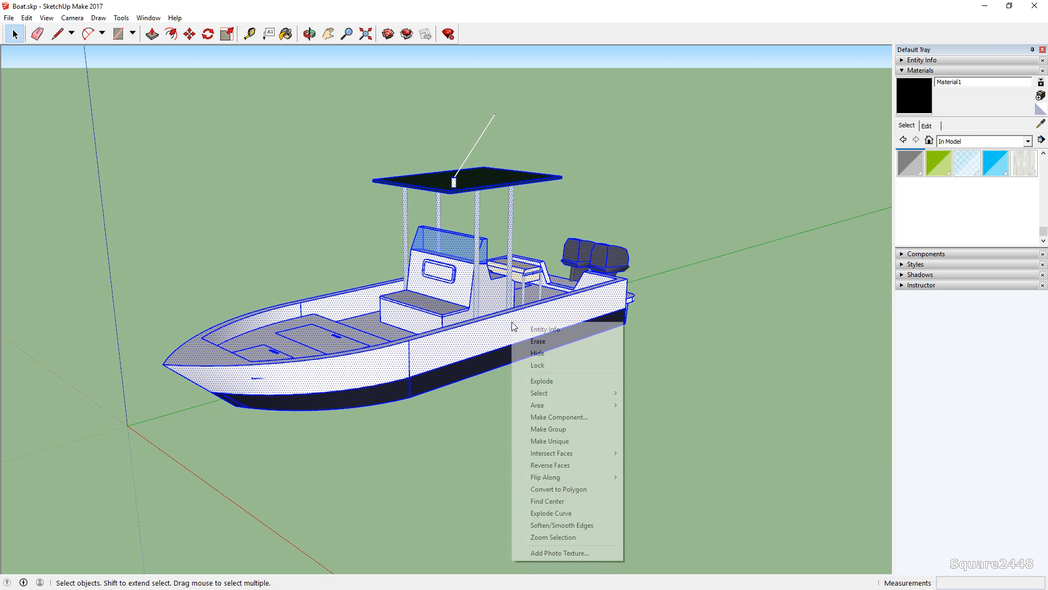
click(544, 380)
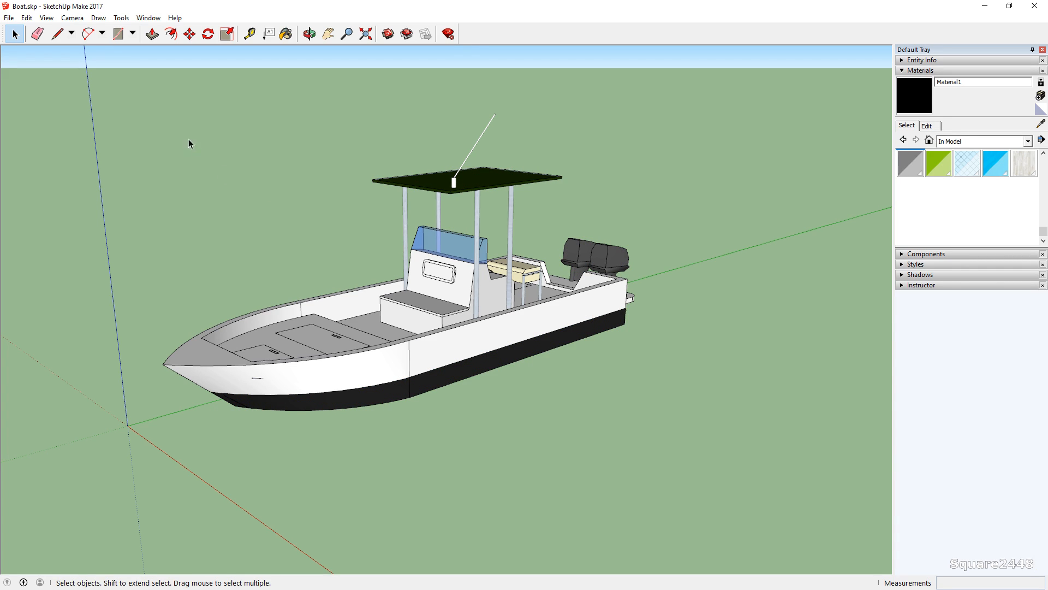
drag(270, 193, 694, 455)
right_click(548, 326)
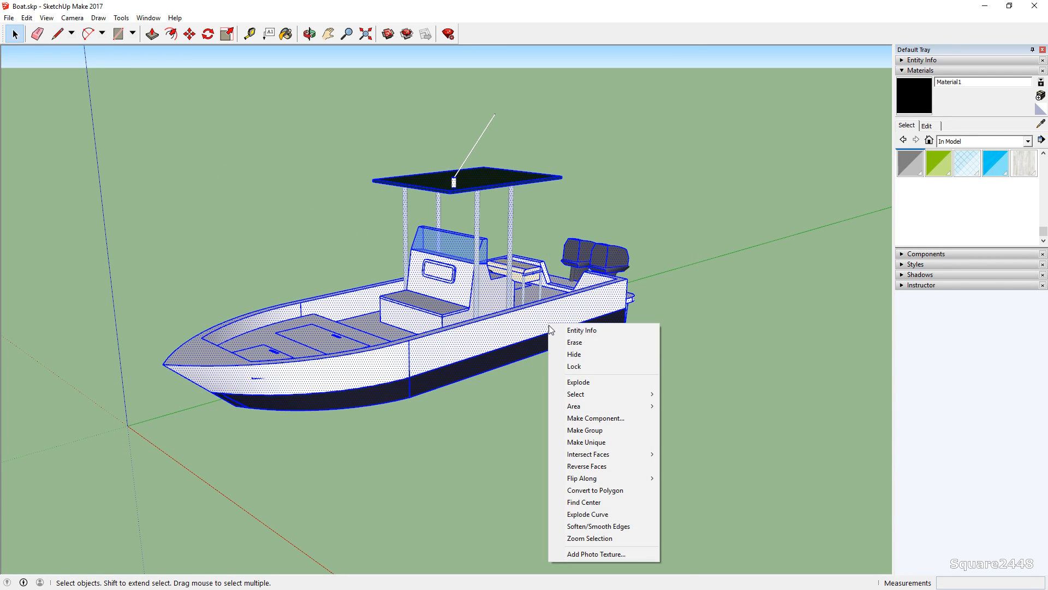
click(581, 382)
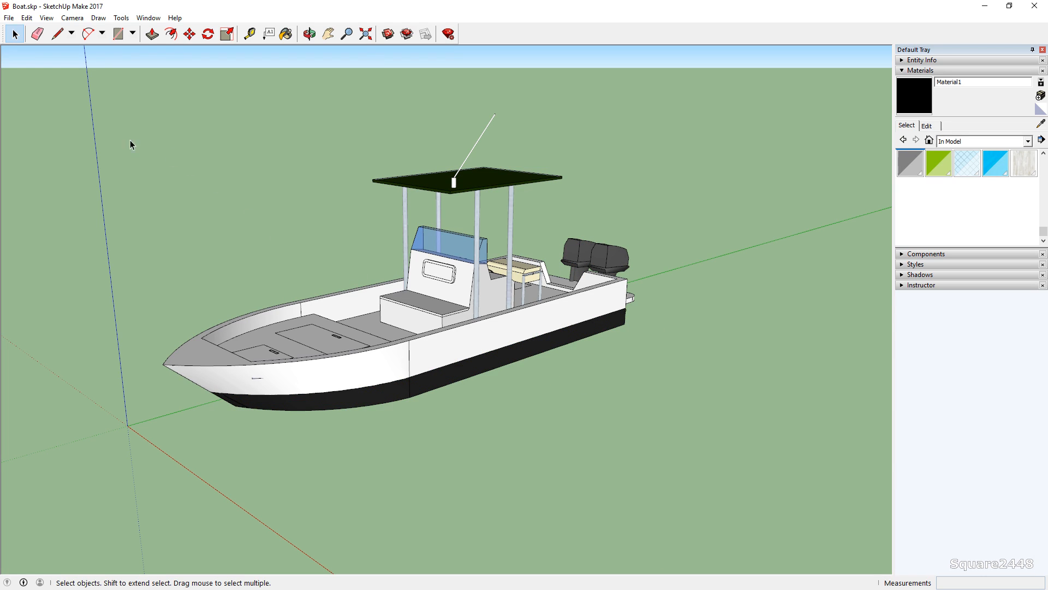
drag(47, 133, 655, 432)
right_click(543, 330)
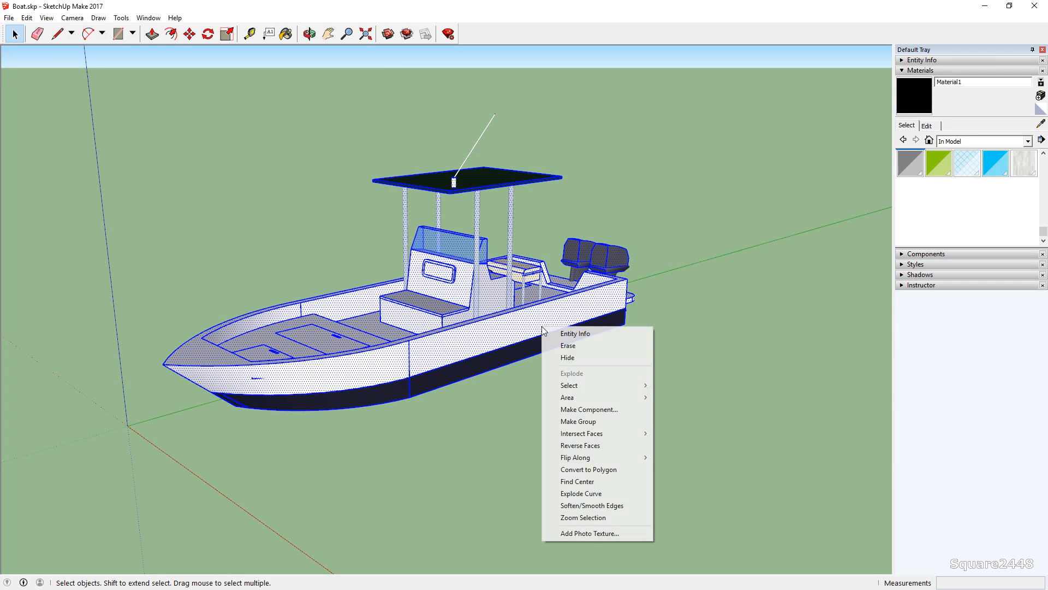
click(699, 375)
Step: Delete the Metal_Aluminum_Anodized material from the model, replacing its use with the default material
middle_drag(690, 301, 544, 315)
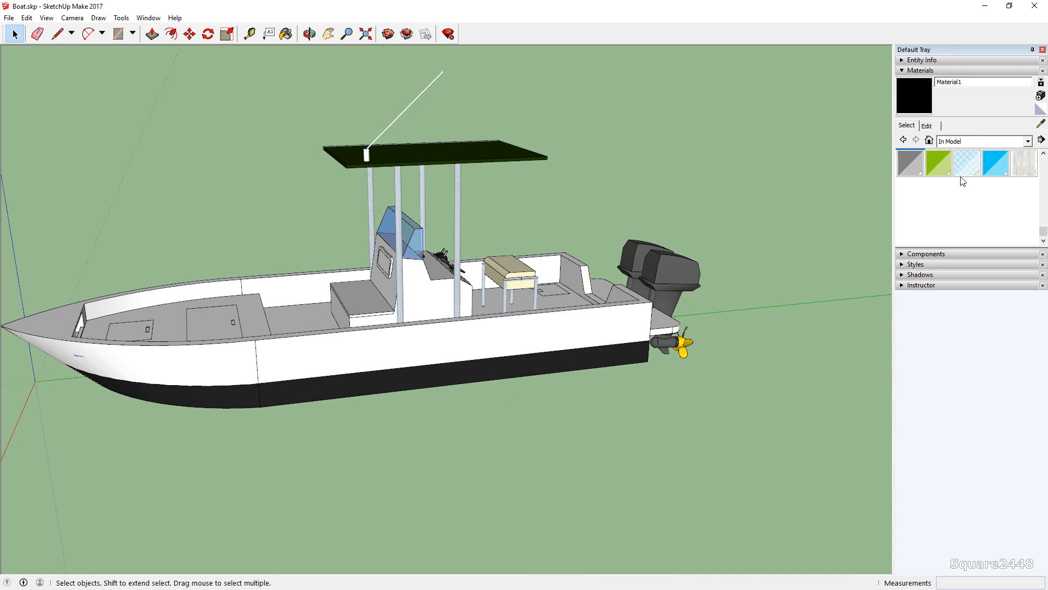
scroll(964, 189, up, 2)
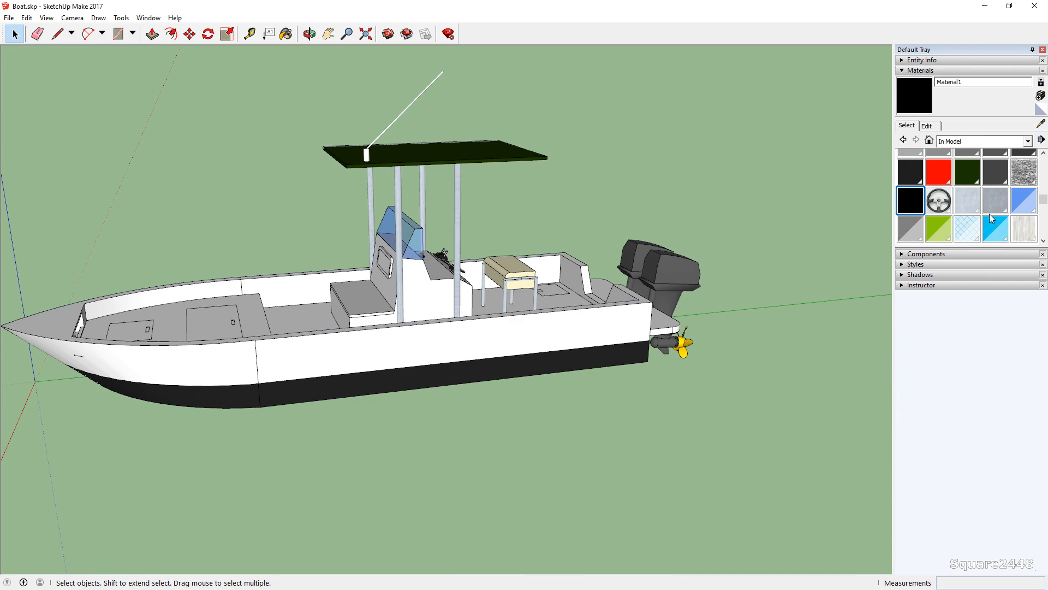
click(967, 200)
right_click(967, 200)
click(965, 206)
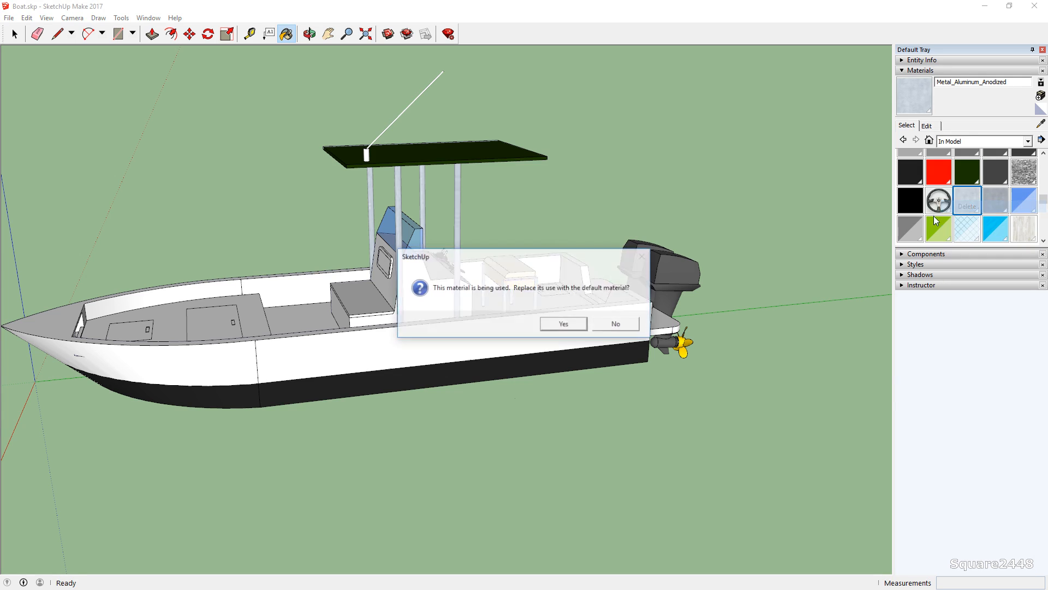
click(563, 323)
Step: Delete the dark green Color_F21 material from the model, replacing its use on the canopy with the default material
middle_drag(462, 101, 541, 141)
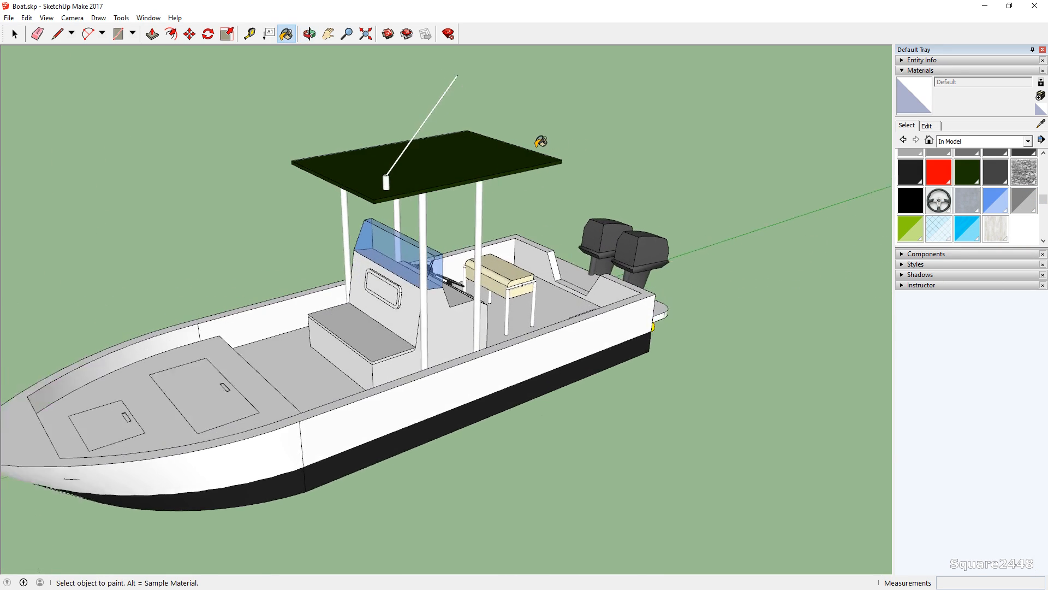
scroll(540, 141, up, 2)
click(971, 176)
right_click(971, 176)
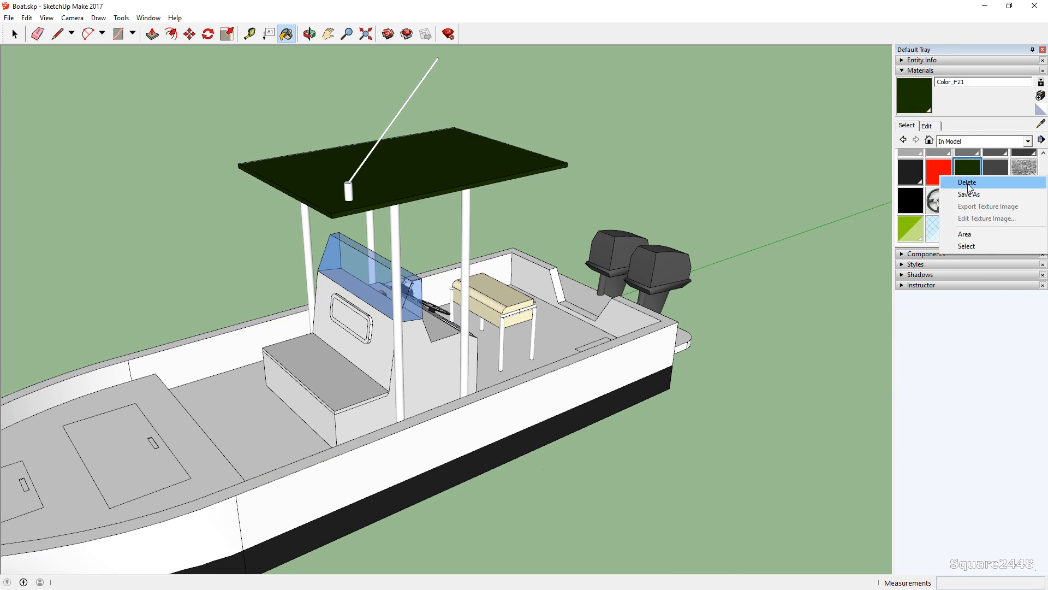
click(970, 184)
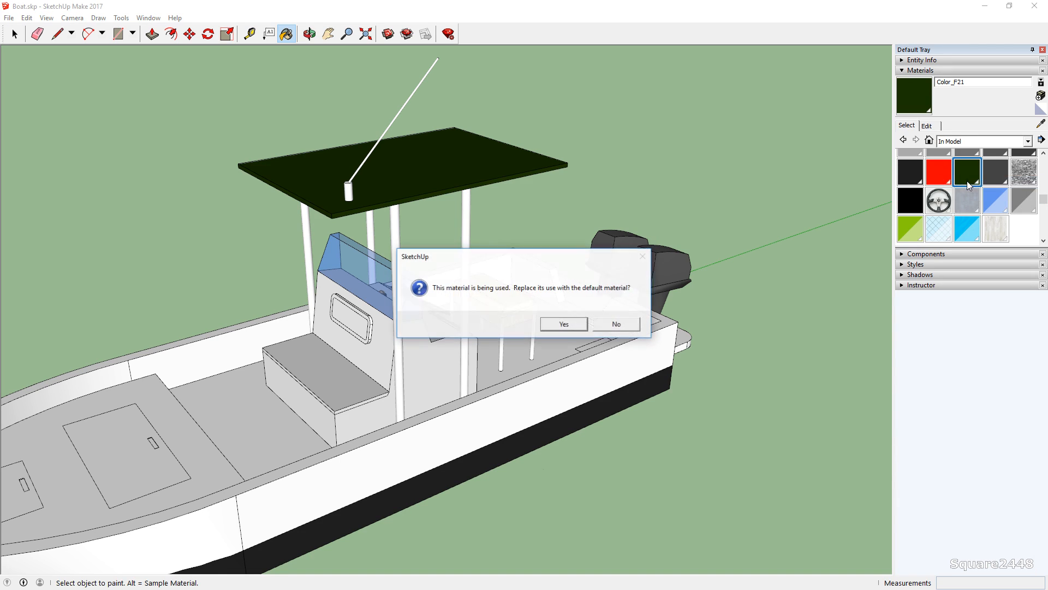
click(563, 322)
Step: Paint the canopy roof's top, edges and underside with the black Material1
scroll(426, 171, up, 1)
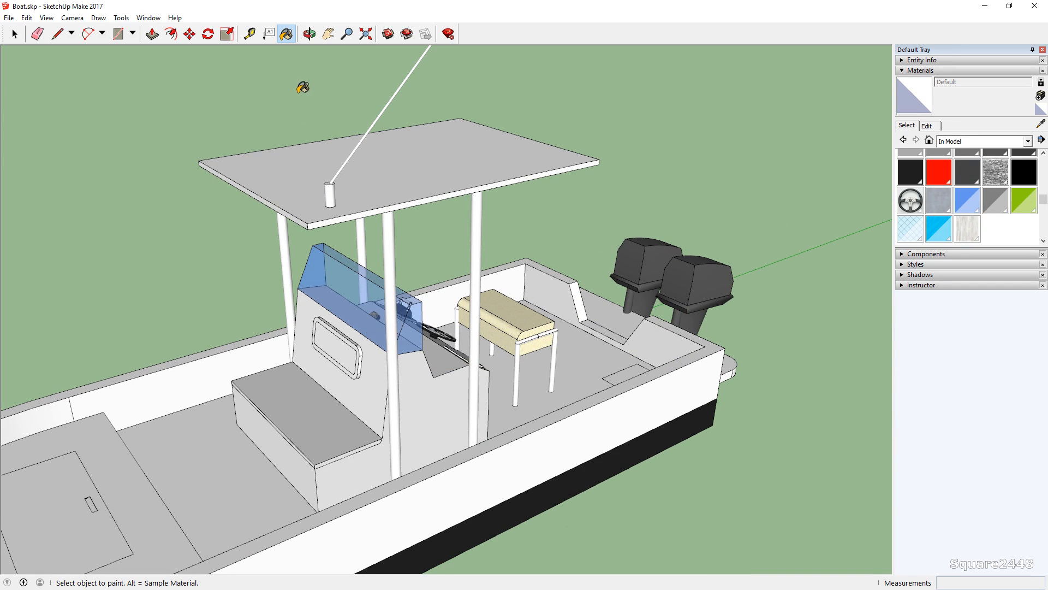
scroll(917, 180, up, 3)
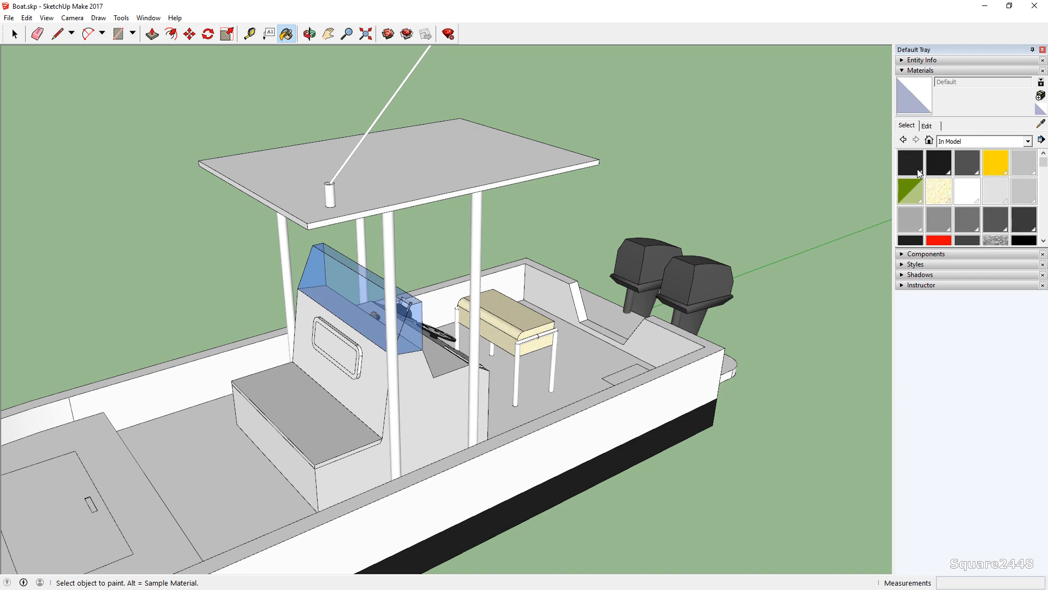
scroll(962, 199, down, 3)
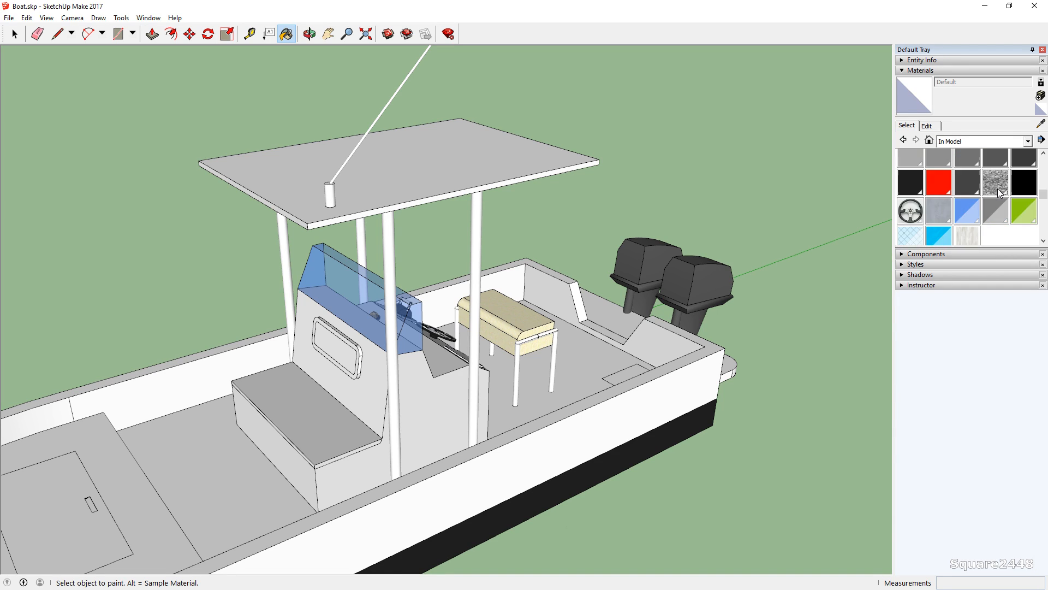
scroll(953, 199, up, 3)
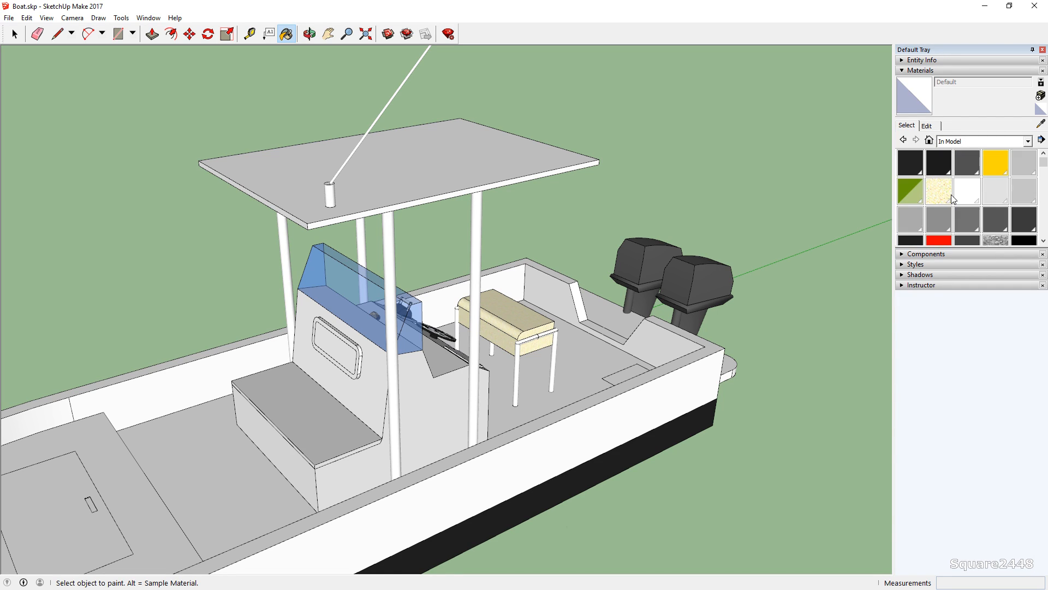
scroll(917, 175, down, 3)
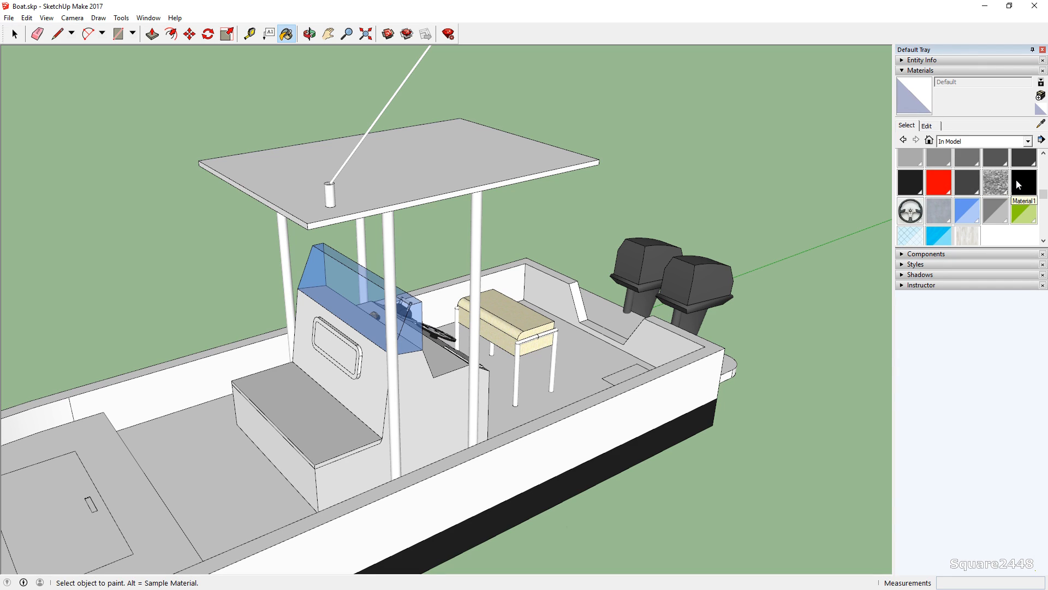
click(1019, 185)
click(475, 144)
mouse_move(474, 144)
middle_down()
mouse_move(440, 163)
mouse_move(443, 206)
mouse_move(462, 166)
mouse_move(608, 84)
middle_up()
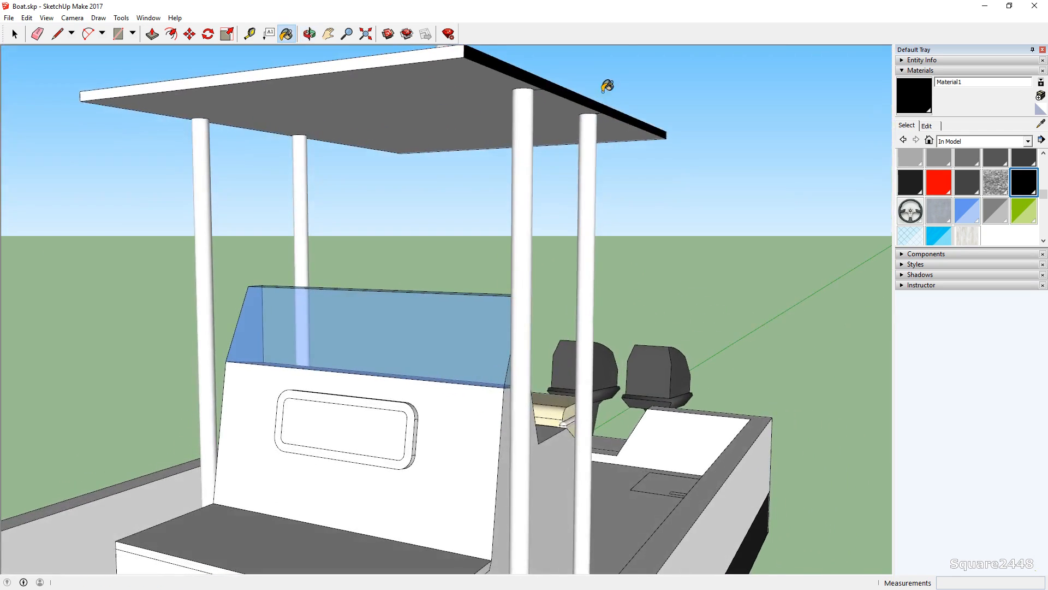
click(459, 85)
middle_drag(321, 94, 428, 104)
click(467, 119)
Step: Paint the four canopy support posts with the black Material1
click(413, 145)
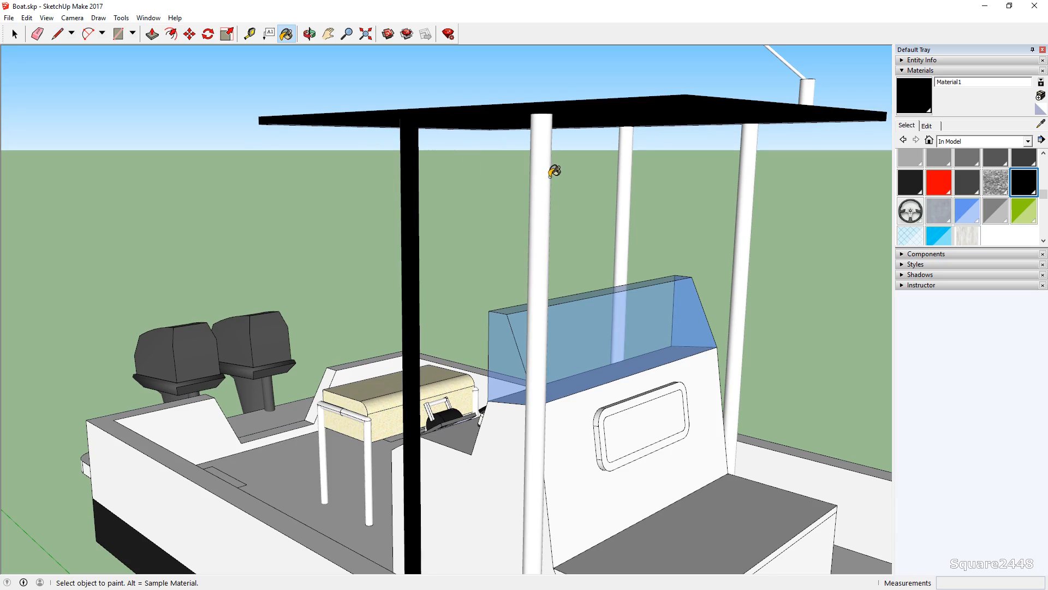
click(543, 171)
click(628, 166)
click(752, 193)
Step: Delete the Translucent_Glass_Blue material from the model, replacing its use on the windshield with the default material
middle_drag(505, 187, 453, 179)
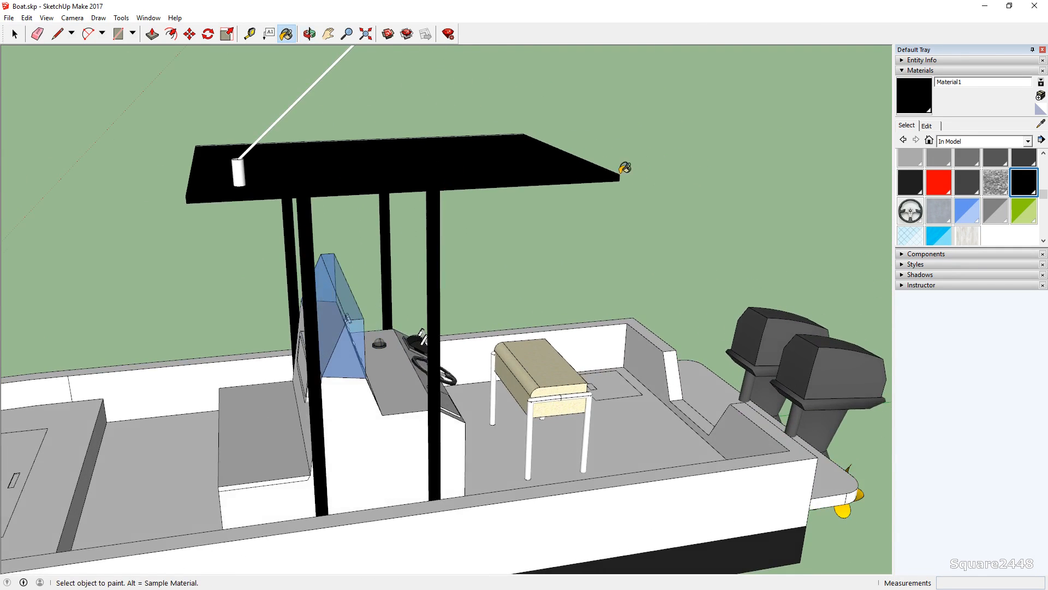
middle_drag(683, 172, 628, 192)
right_click(961, 211)
click(962, 217)
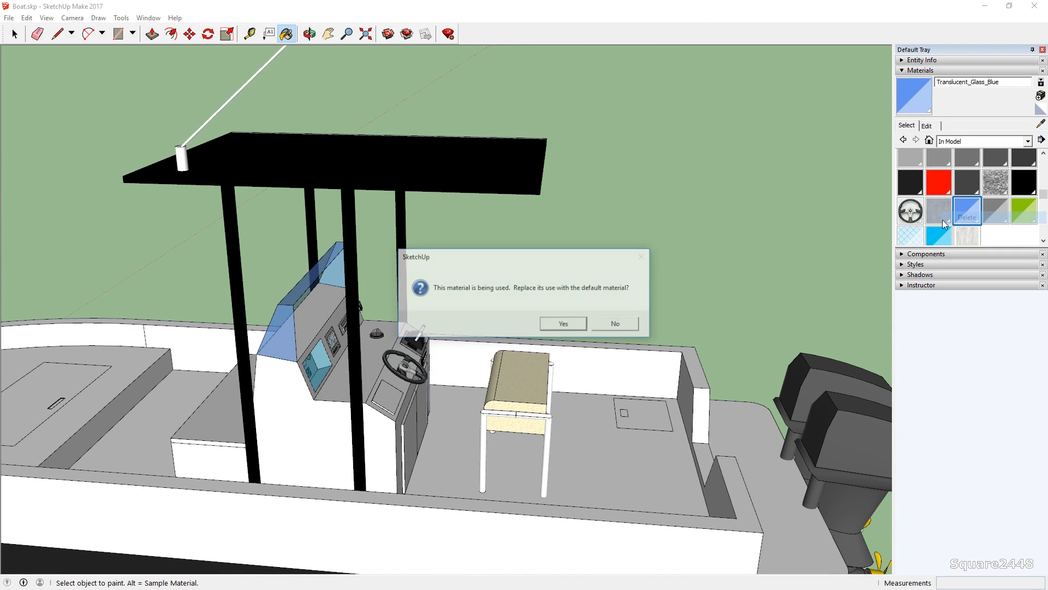
click(568, 323)
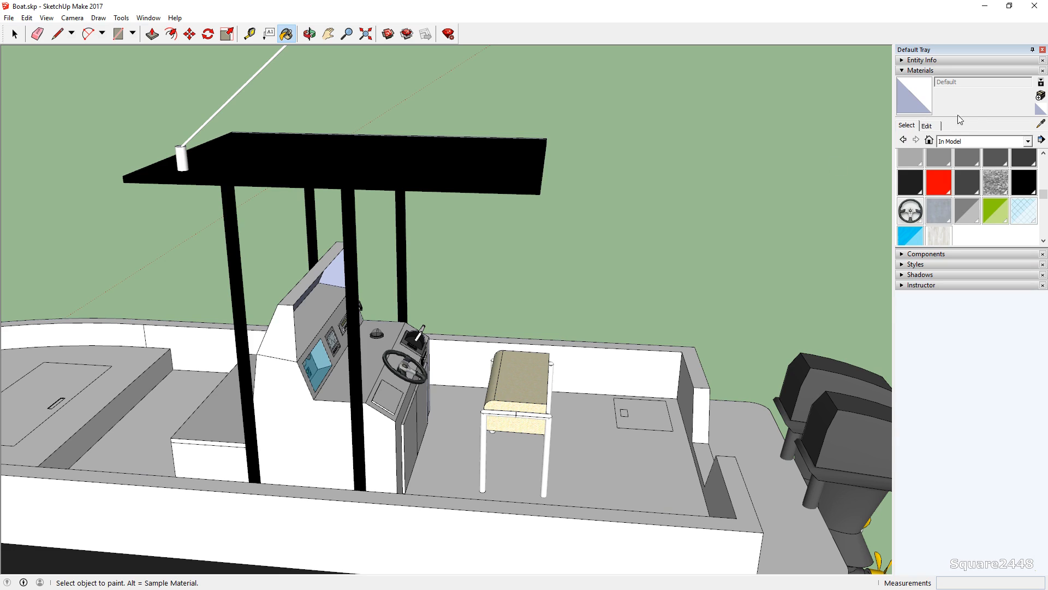
Step: Create a new opaque light blue material named Material3
click(1039, 98)
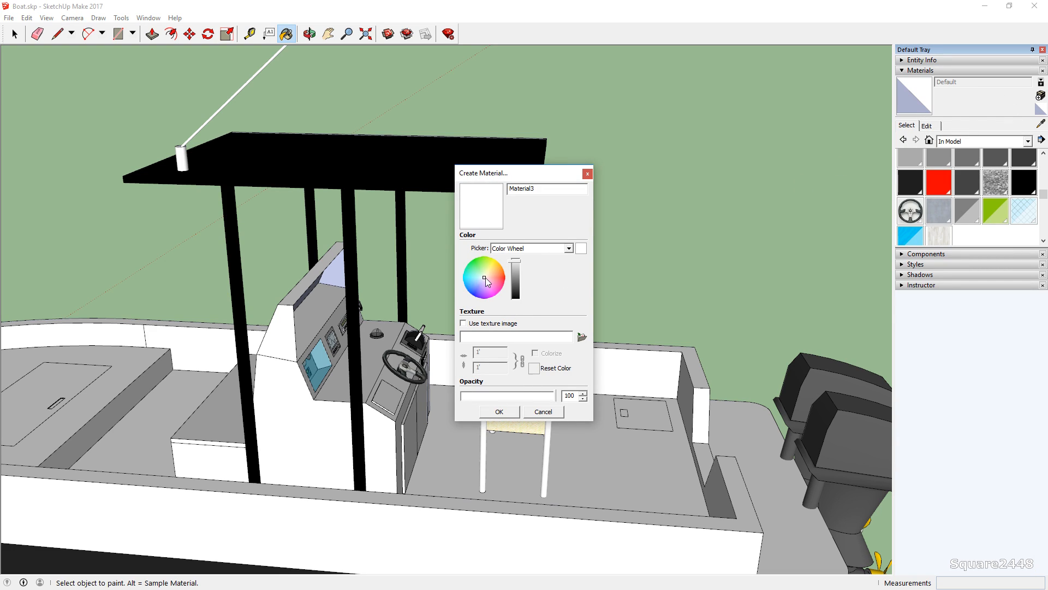
drag(485, 277, 474, 284)
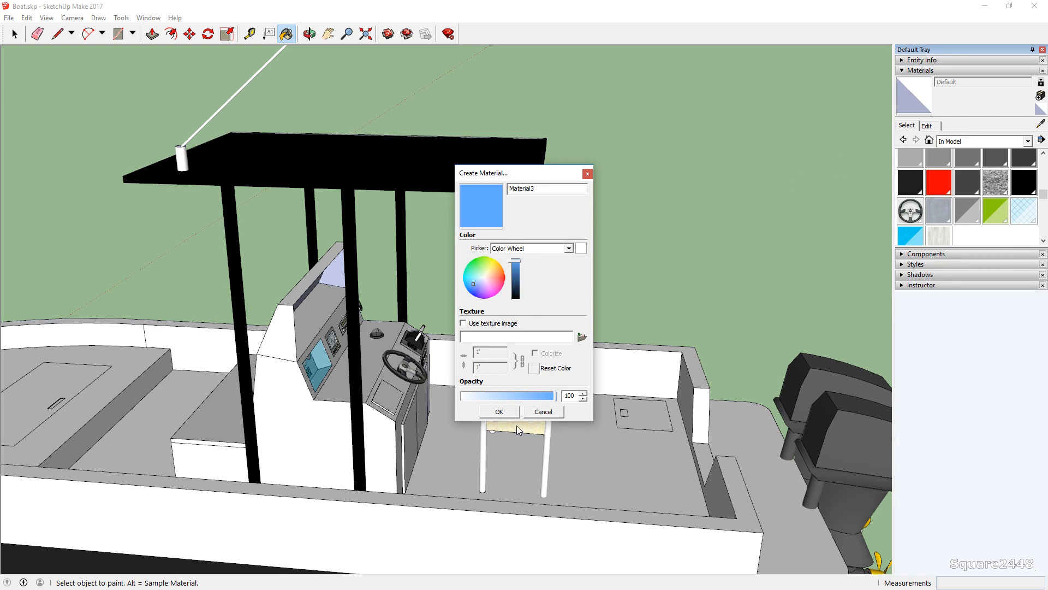
click(499, 412)
Step: Paint the front, side and inner faces of the console windshield with the blue Material3
mouse_move(316, 309)
middle_down()
mouse_move(339, 310)
mouse_move(376, 346)
middle_up()
click(490, 332)
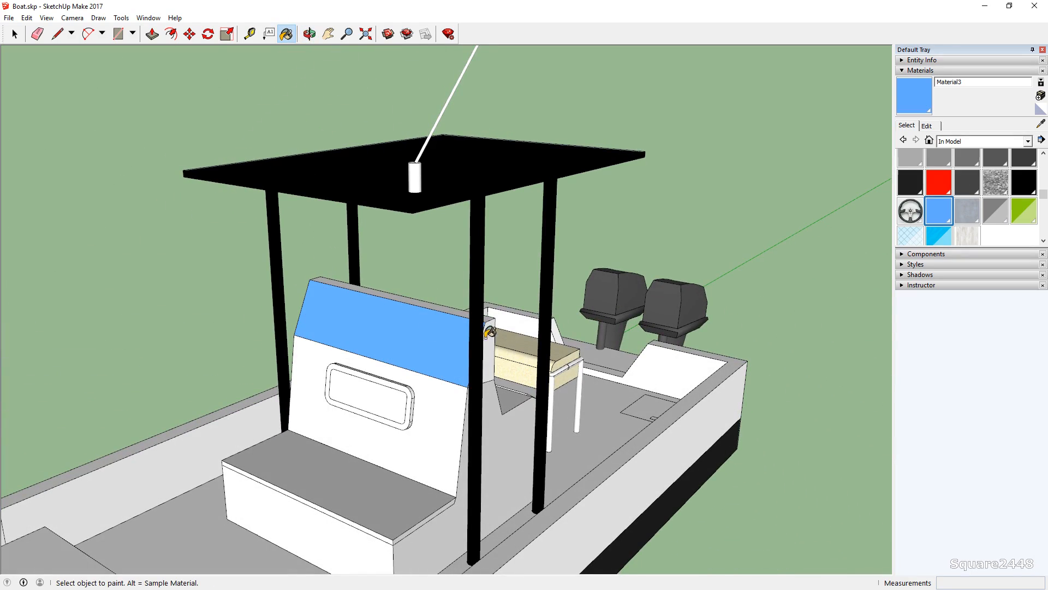
middle_drag(490, 337, 683, 304)
click(408, 312)
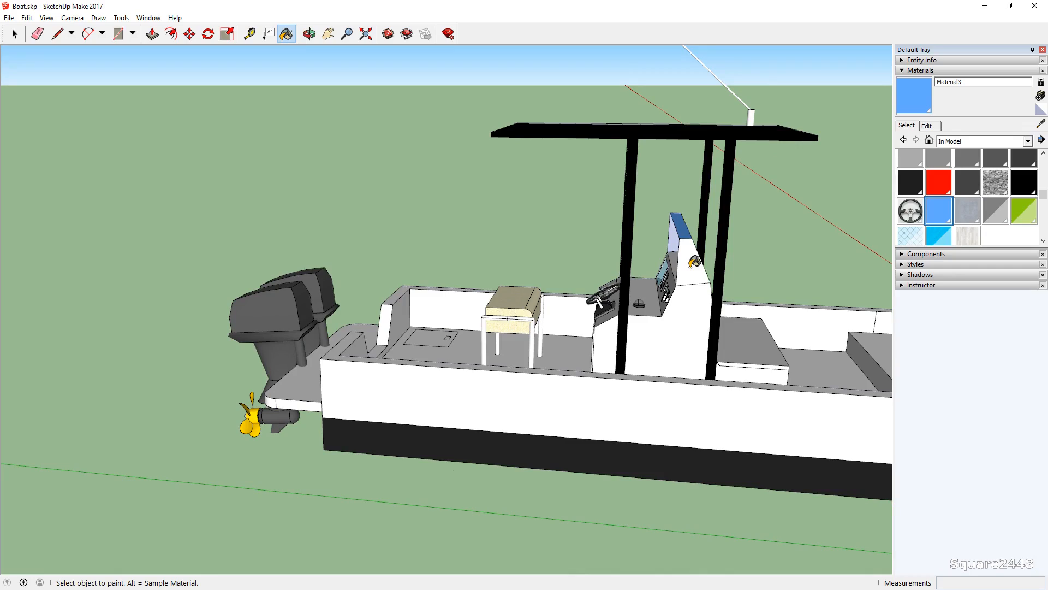
scroll(677, 265, up, 3)
mouse_move(653, 259)
middle_down()
mouse_move(601, 246)
mouse_move(710, 227)
mouse_move(484, 122)
mouse_move(416, 180)
middle_up()
click(583, 172)
Step: Delete the Translucent_Glass_Tinted material from the model, replacing its use on the console's gauge panel with the default material
middle_drag(546, 186, 367, 204)
scroll(376, 185, up, 3)
scroll(934, 237, down, 1)
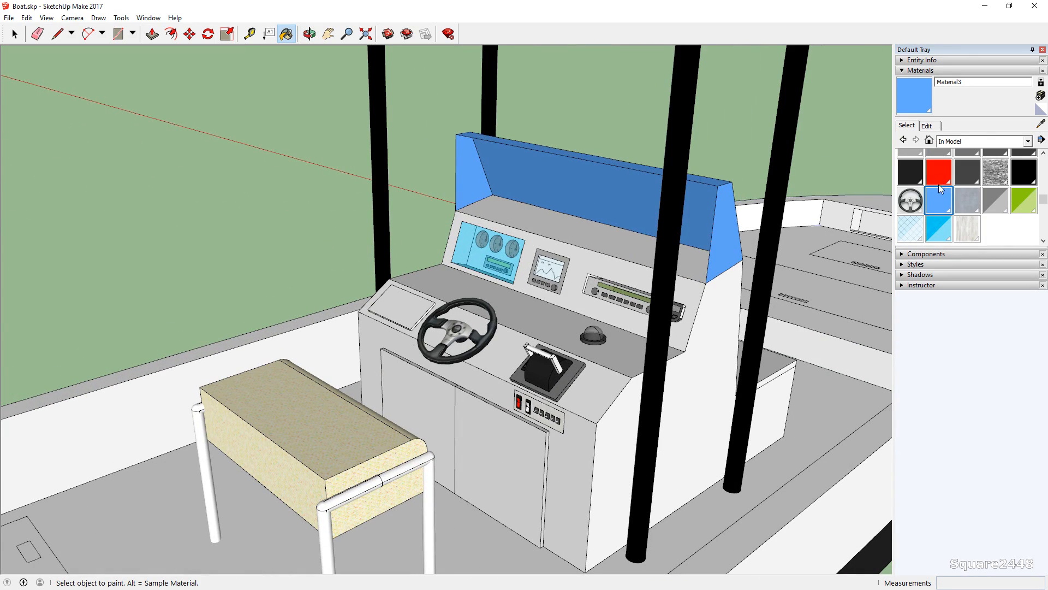
click(943, 228)
right_click(943, 228)
click(964, 234)
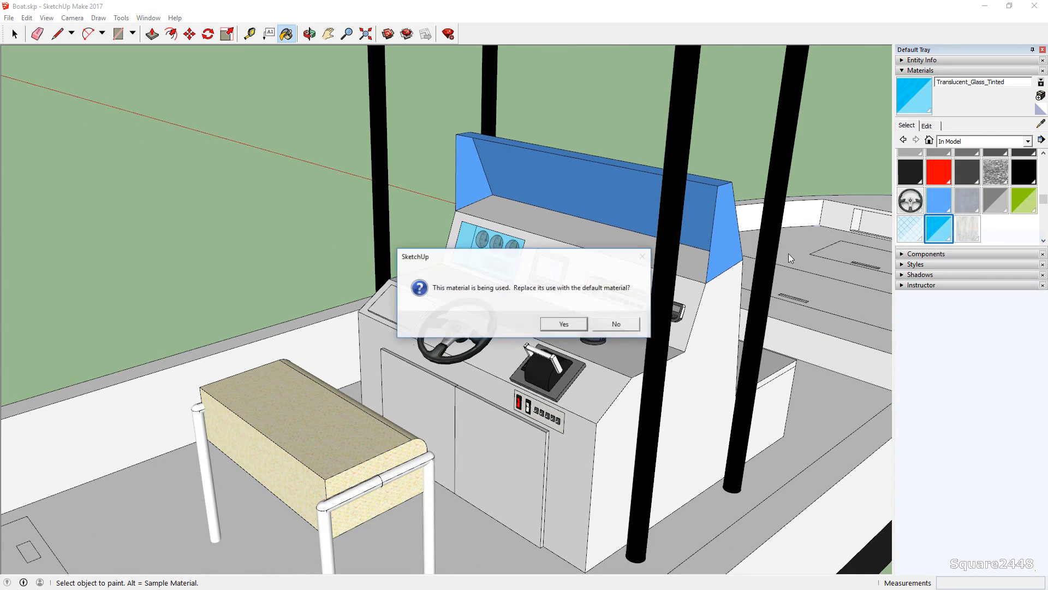
click(564, 324)
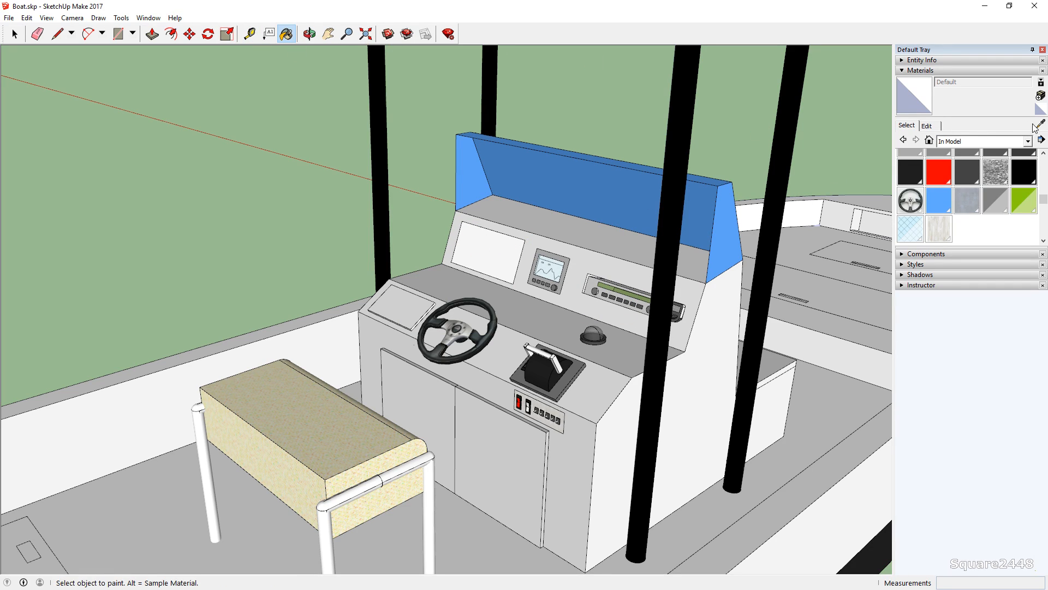
Step: Sample the black Material1 from a canopy post and paint the console's upper gauge panel and lower dash panel with it
click(1038, 125)
click(686, 136)
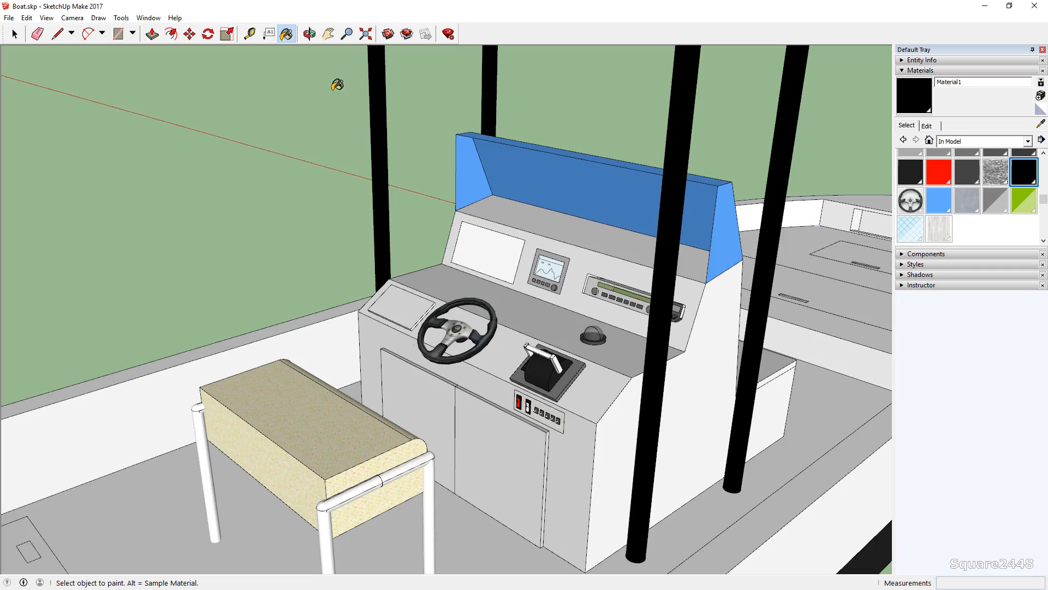
click(483, 243)
mouse_move(413, 269)
middle_down()
mouse_move(439, 306)
mouse_move(594, 315)
mouse_move(674, 276)
mouse_move(611, 267)
middle_up()
click(411, 310)
Step: Delete the Translucent_Glass_Safety material used on the fish finder screen, replacing its use with the default material
scroll(465, 246, up, 8)
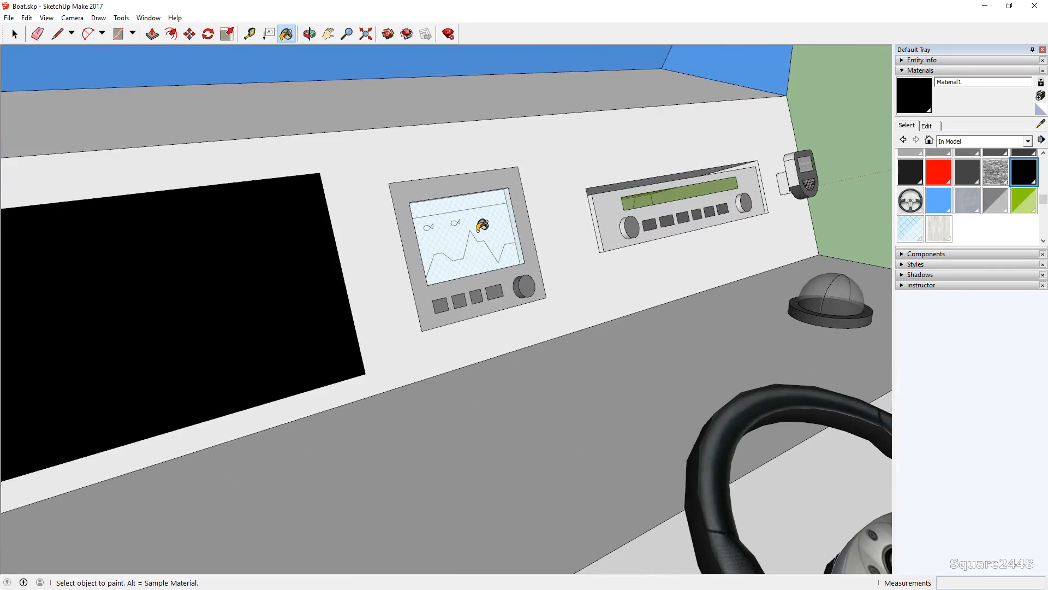
scroll(483, 224, up, 3)
click(910, 228)
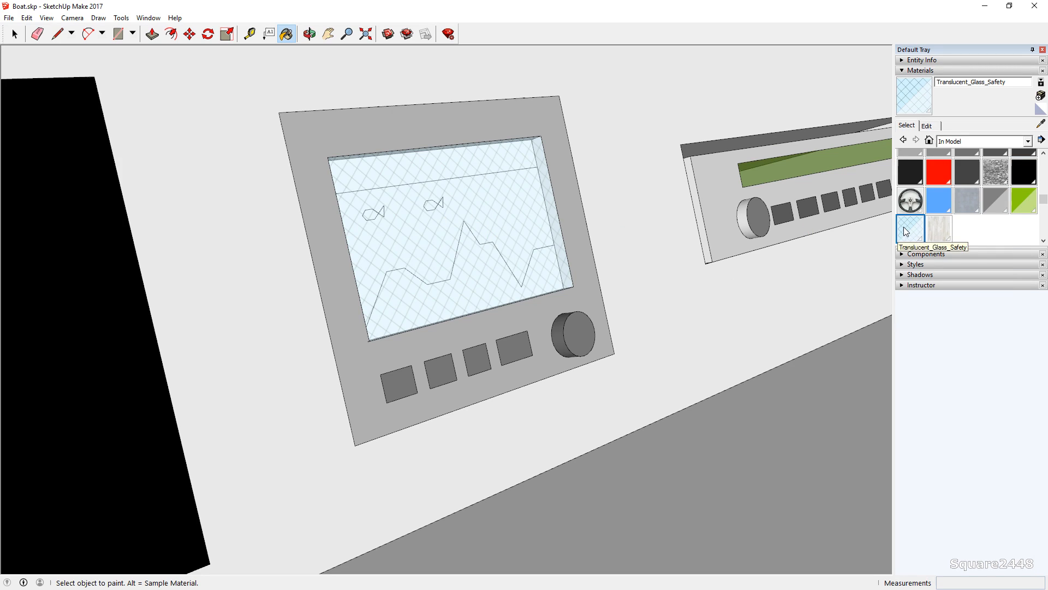
right_click(907, 230)
click(932, 233)
click(568, 323)
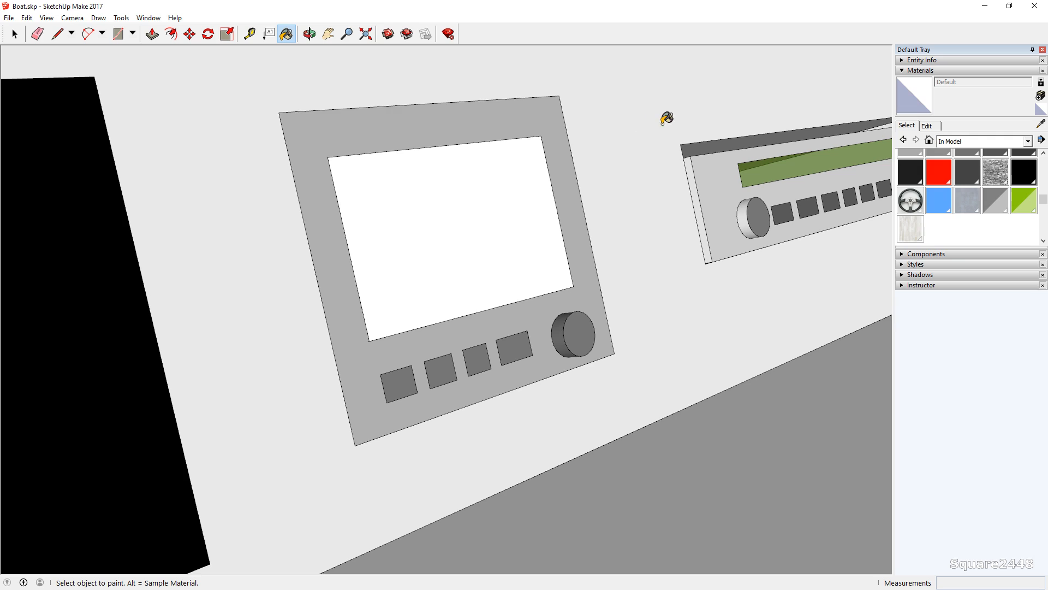
Step: Sample the black Material1 from the upper gauge panel and paint the fish finder screen with it
scroll(626, 166, down, 3)
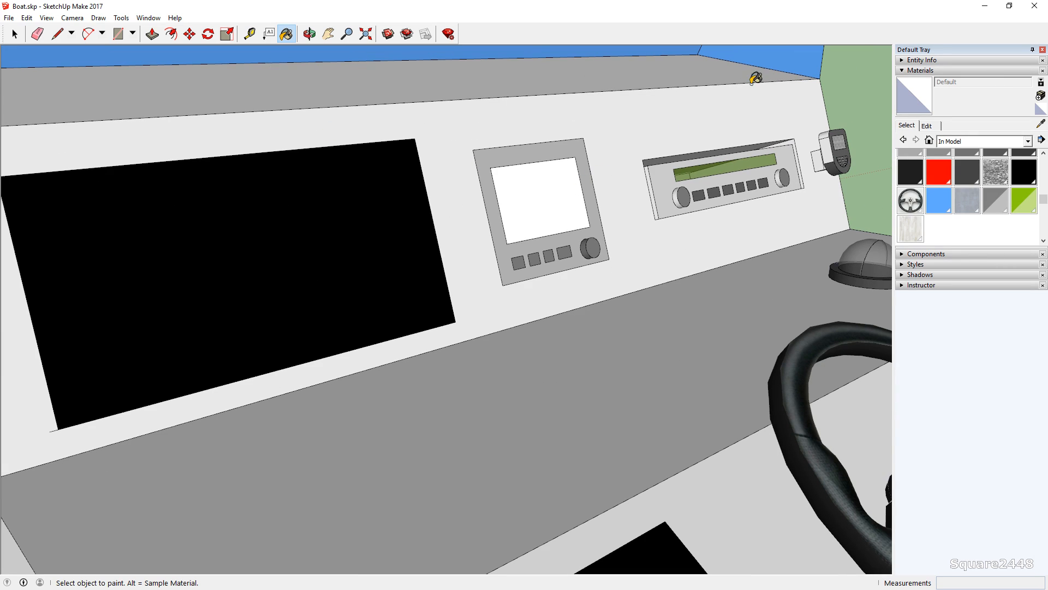
click(1041, 124)
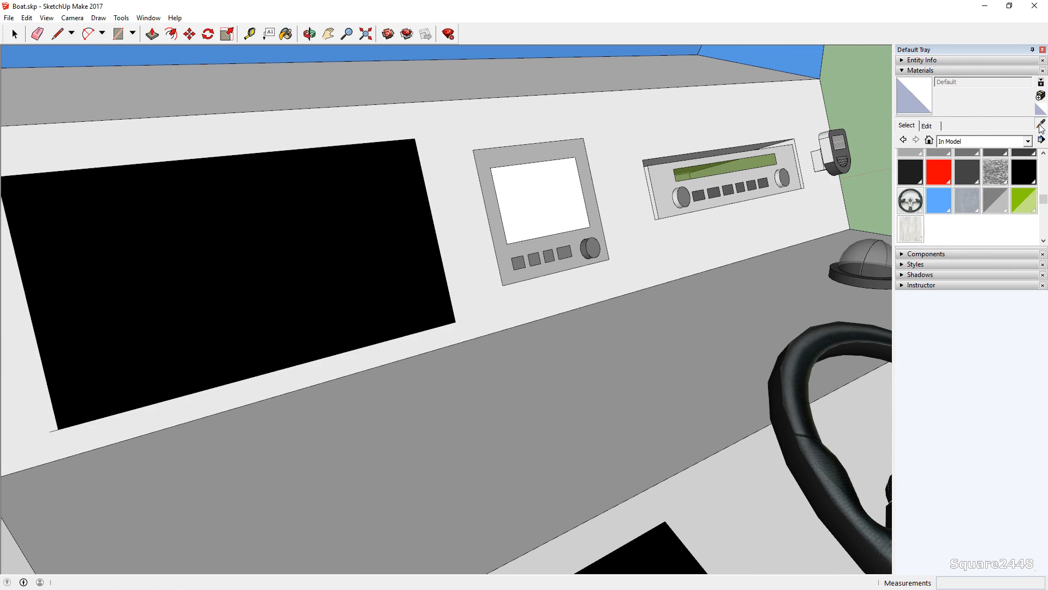
click(397, 205)
click(542, 196)
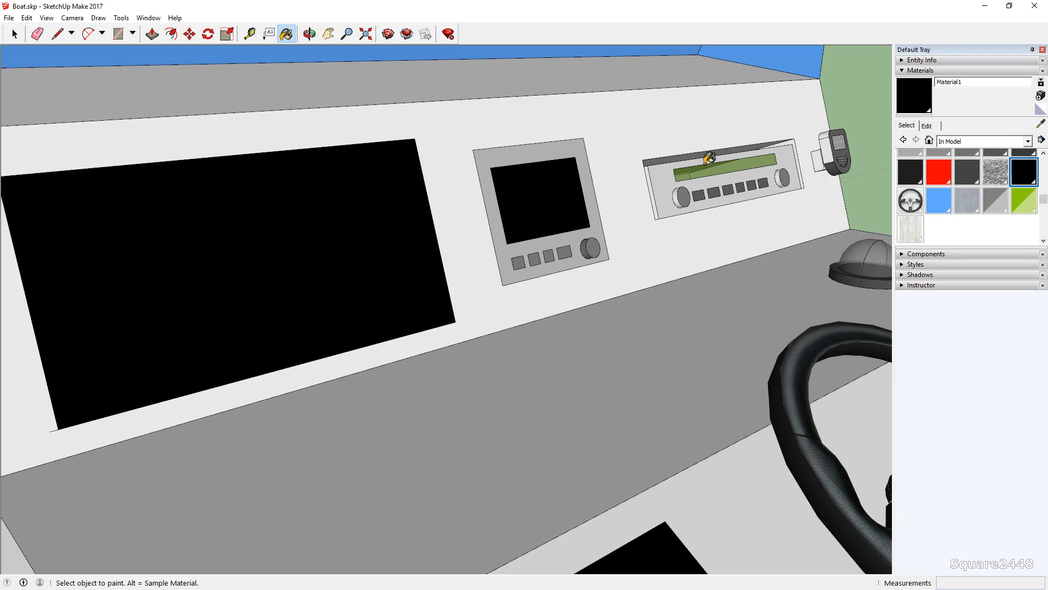
Step: Delete the [Translucent_Glass_Green_Dark]1 material used on the radio display, replacing its use with the default material
scroll(604, 171, down, 6)
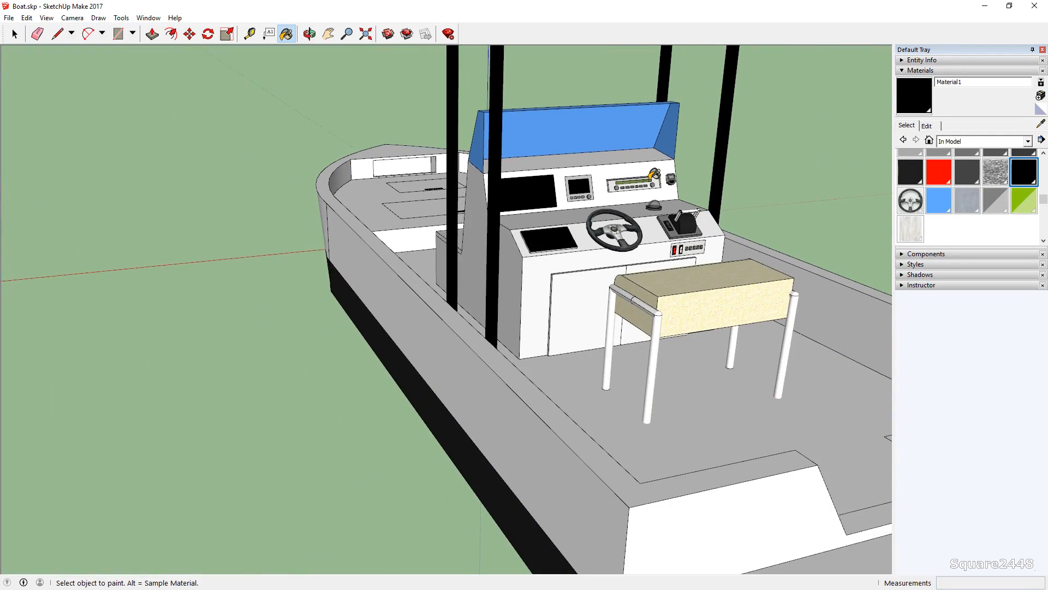
middle_drag(683, 182, 333, 191)
scroll(982, 205, up, 3)
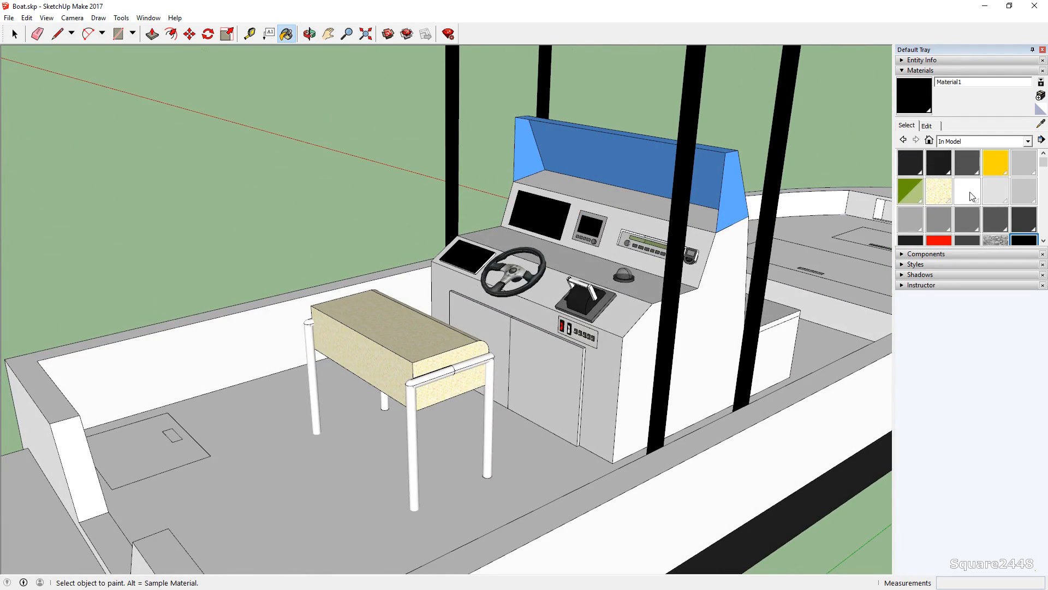
right_click(912, 194)
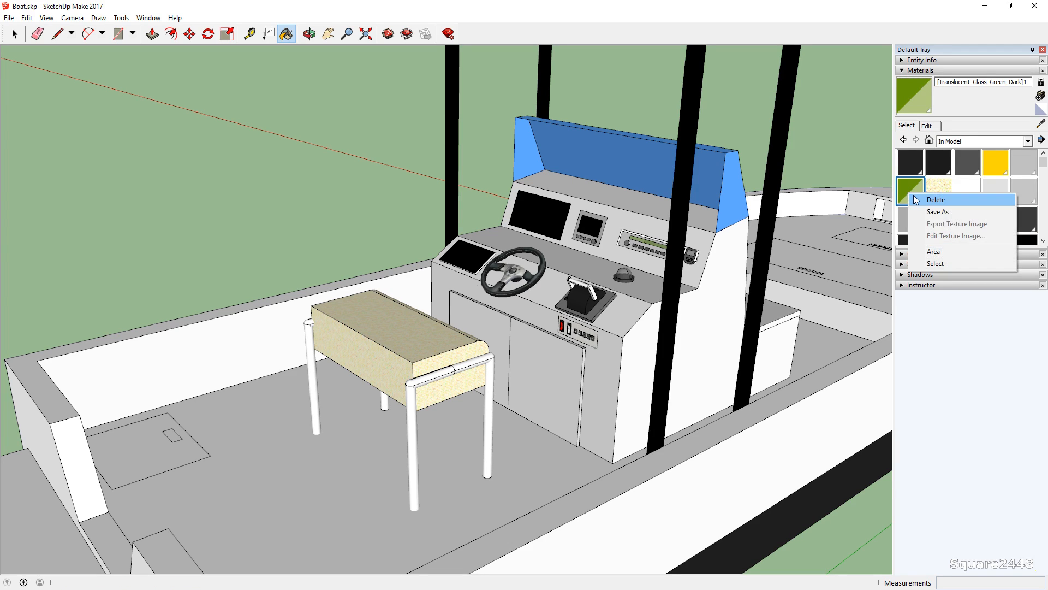
click(923, 200)
click(562, 323)
Step: Sample the black Material1 from the canopy post and paint the radio's display strip with it
scroll(685, 243, up, 3)
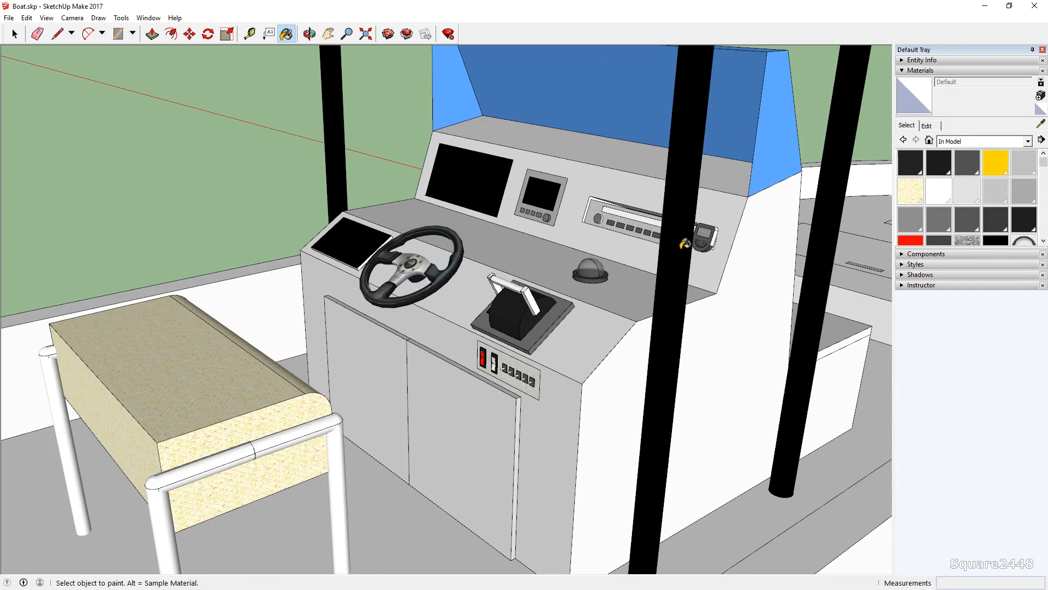
scroll(685, 243, up, 3)
scroll(603, 187, up, 4)
scroll(655, 143, up, 3)
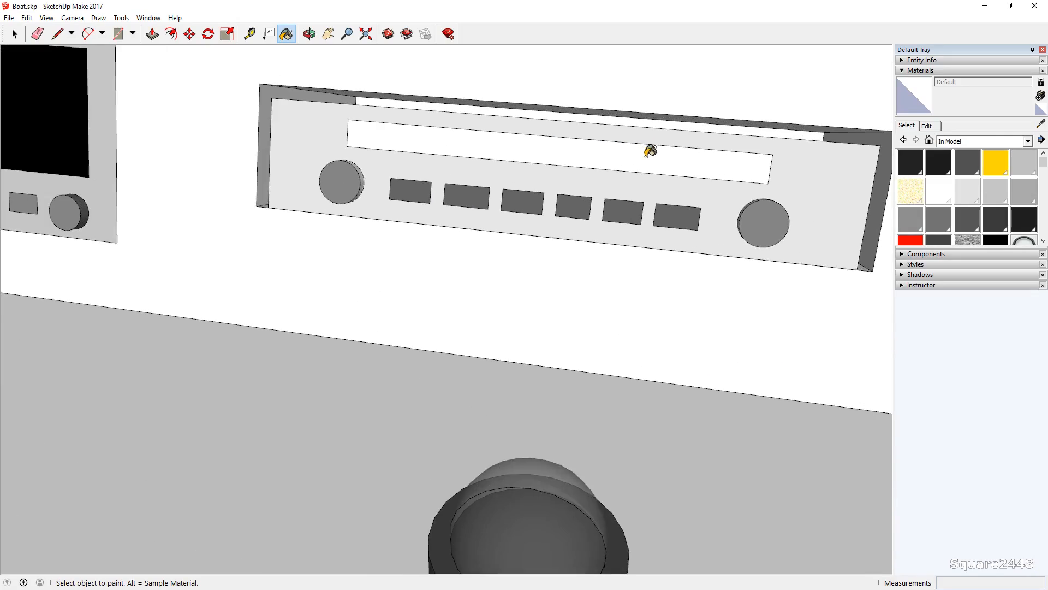
middle_drag(649, 150, 479, 133)
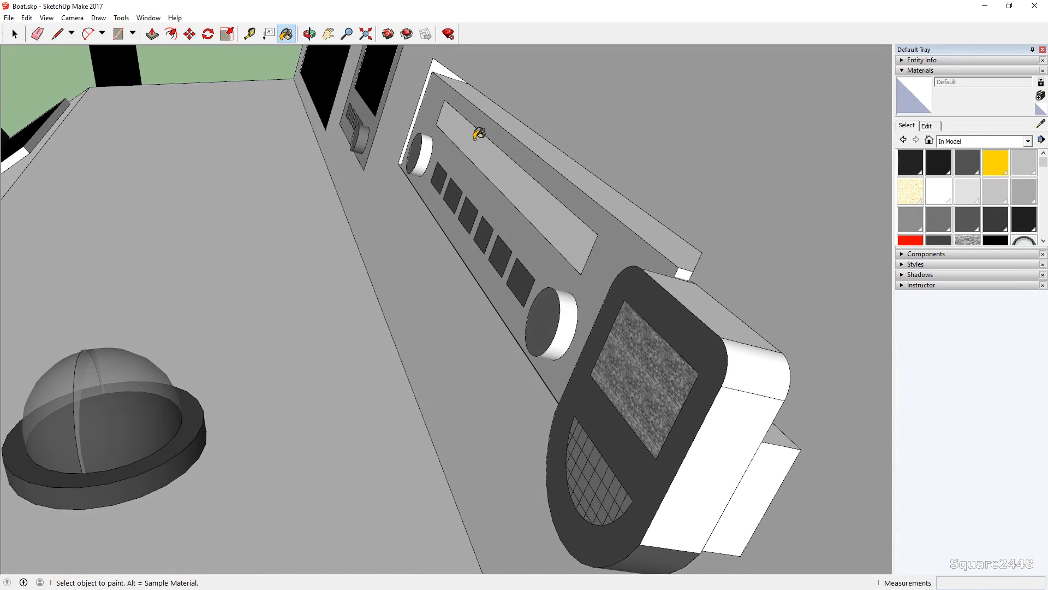
scroll(576, 126, down, 5)
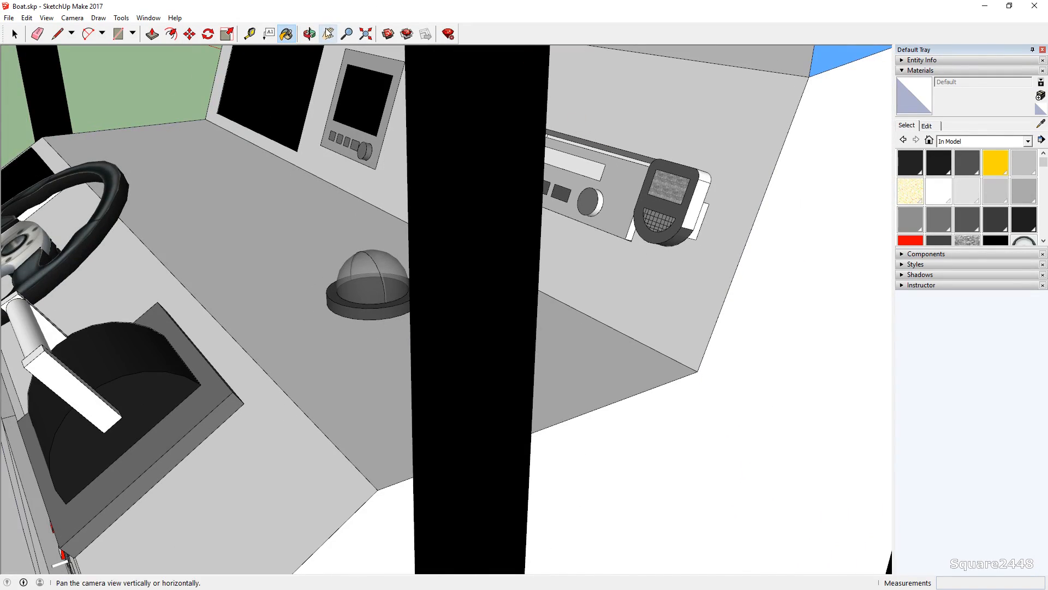
click(1041, 125)
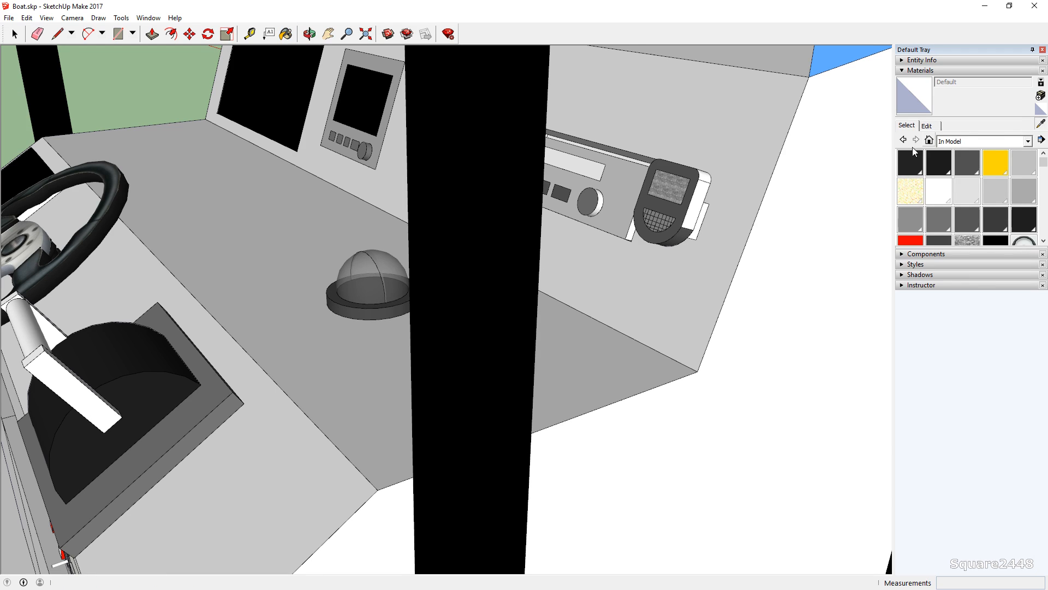
click(519, 203)
scroll(565, 134, up, 5)
scroll(560, 144, up, 2)
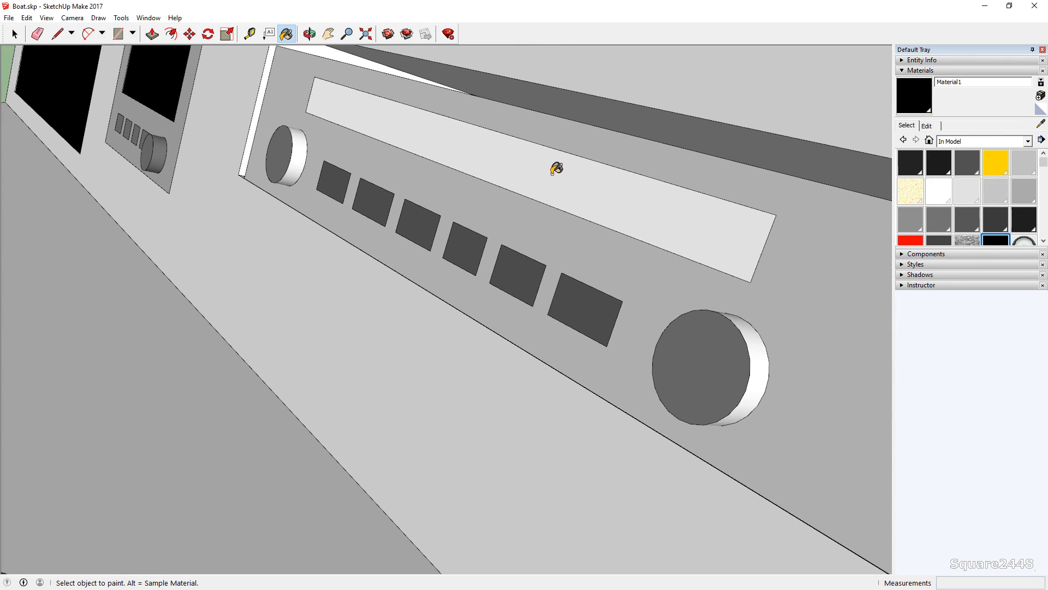
click(555, 168)
middle_drag(555, 169, 732, 153)
scroll(453, 139, down, 4)
scroll(453, 139, down, 8)
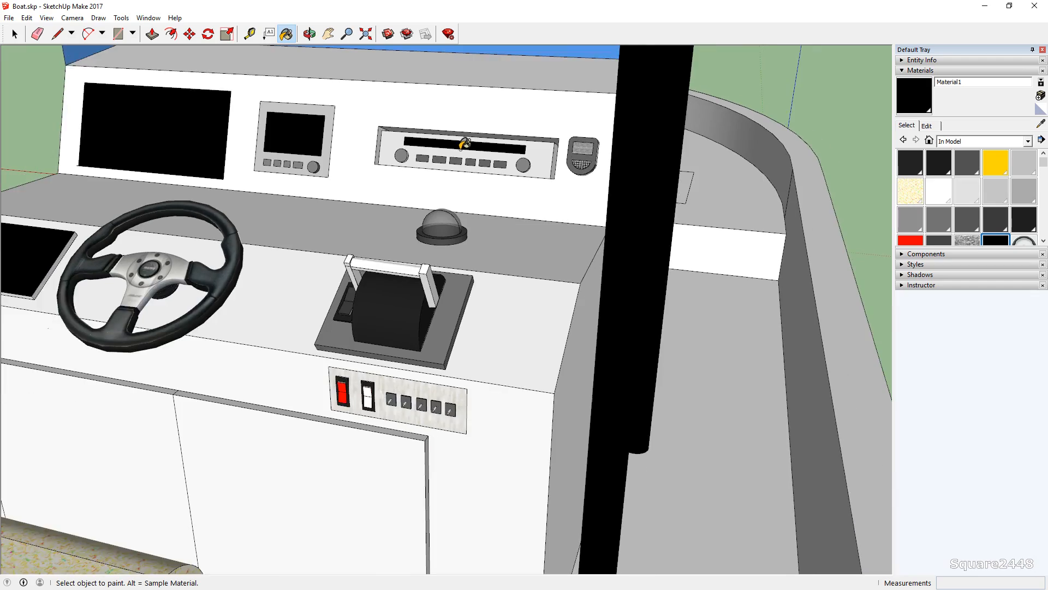
mouse_move(453, 139)
middle_down()
mouse_move(262, 186)
mouse_move(445, 185)
middle_up()
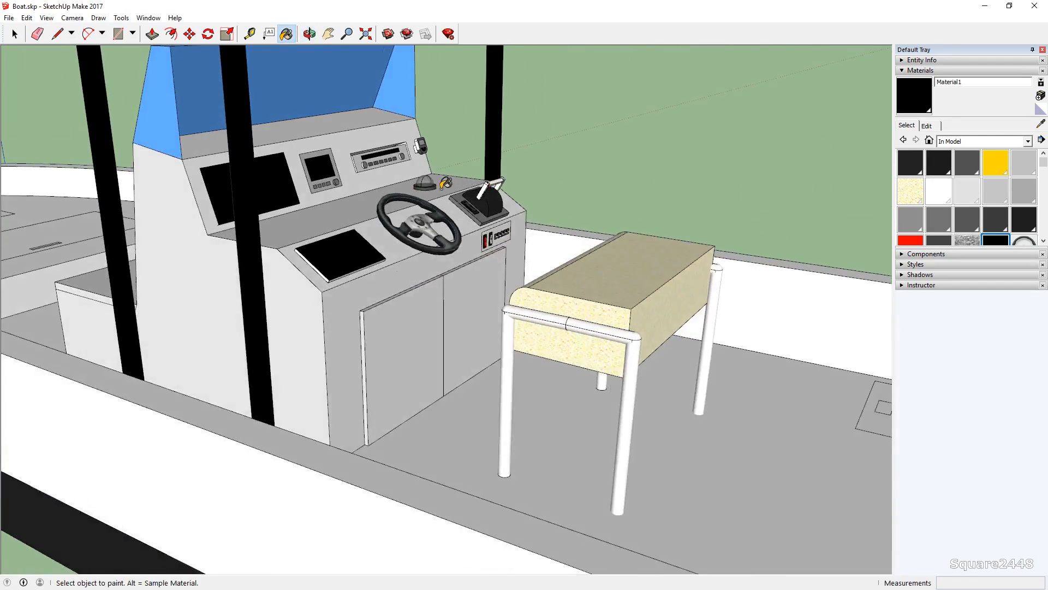
scroll(445, 186, up, 4)
scroll(445, 187, down, 3)
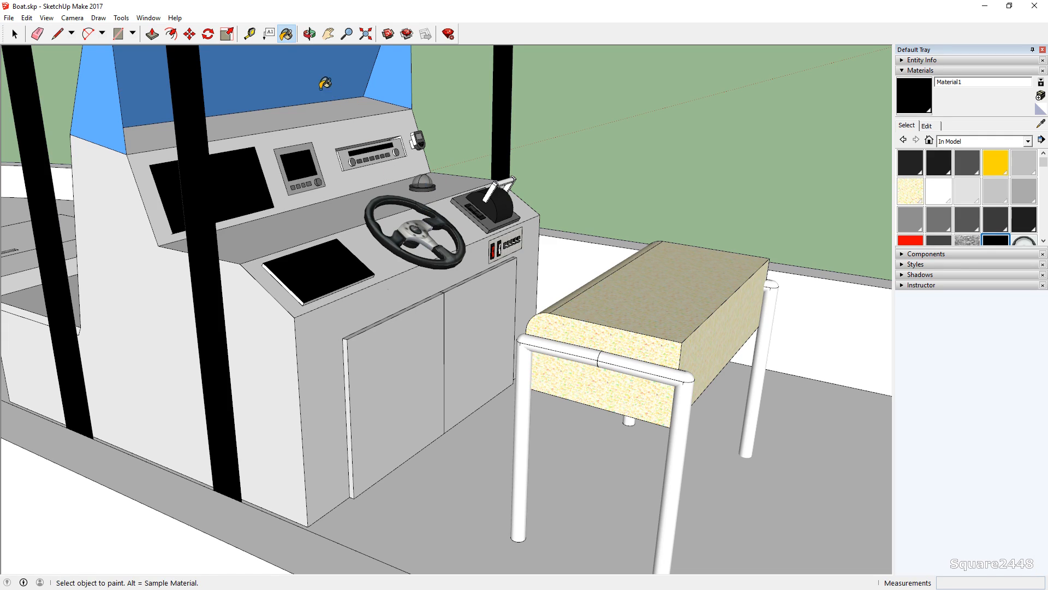
click(282, 47)
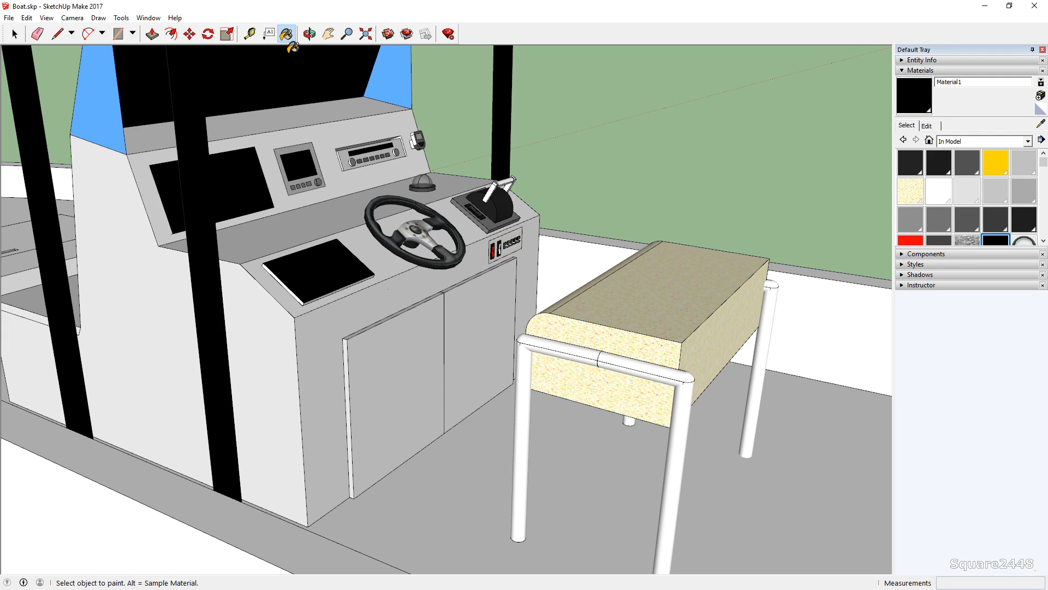
key(ctrl+z)
Step: Try to delete the steering wheel's rim and spokes from the console
key(space)
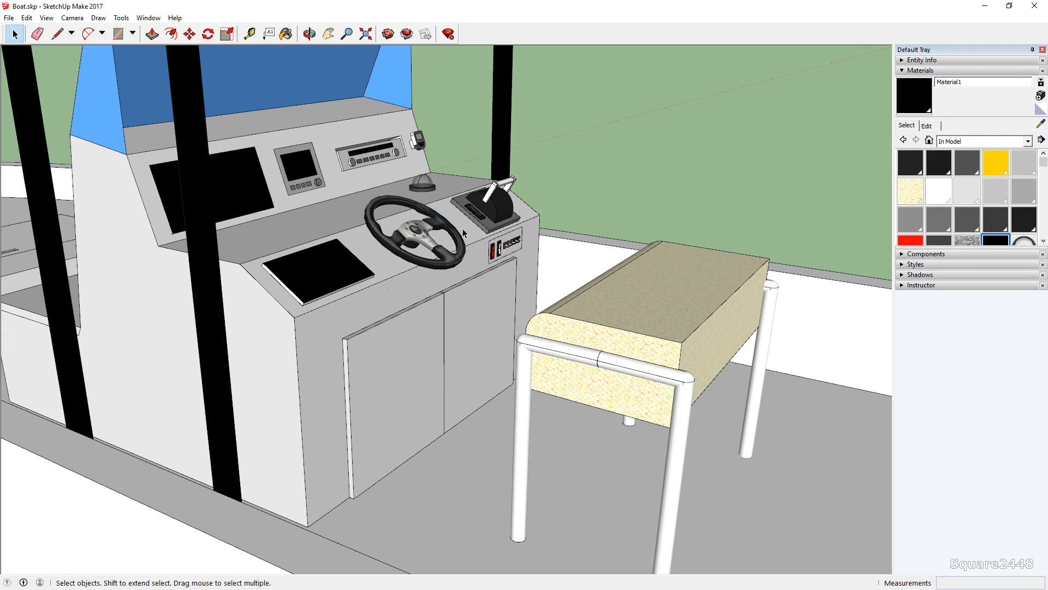
click(435, 249)
key(Delete)
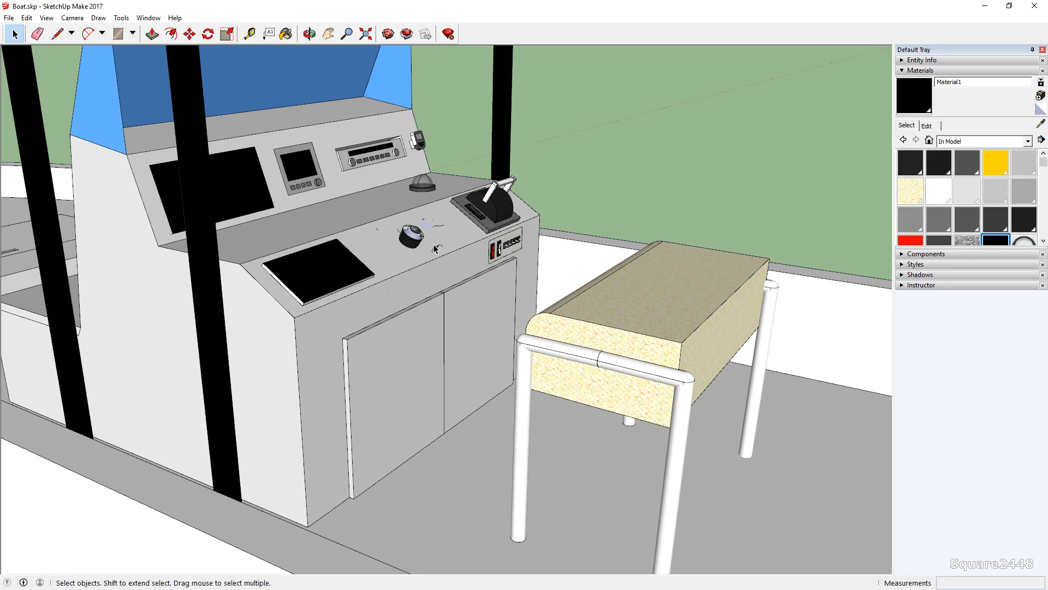
scroll(433, 240, up, 5)
middle_drag(431, 232, 466, 213)
scroll(521, 257, down, 2)
key(ctrl+z)
Step: Delete the Carpet_Berber_Multi material used on the helm seat cushion, replacing its use with the default material
scroll(522, 257, down, 6)
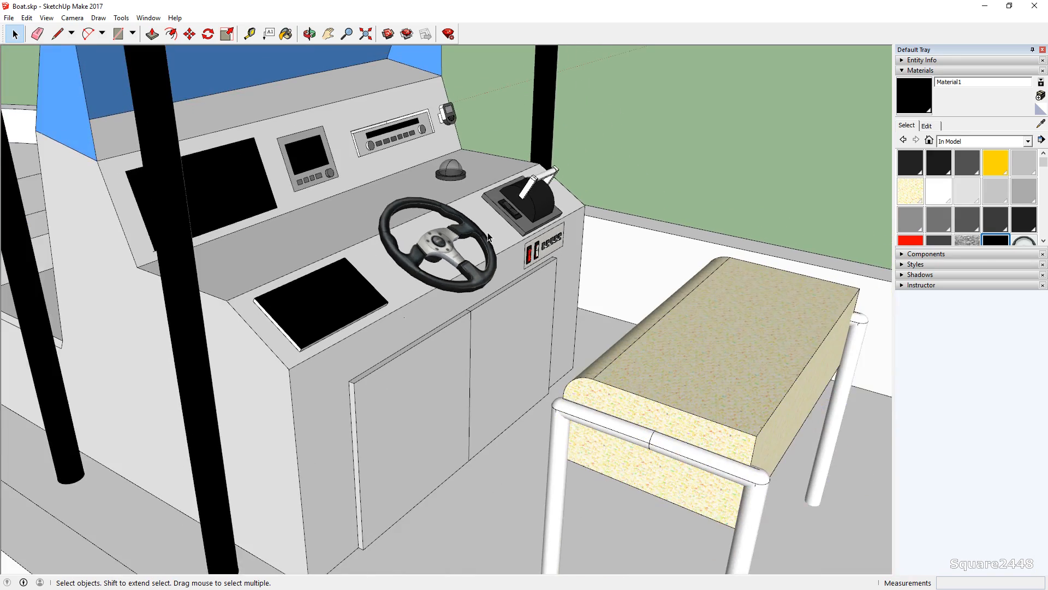
middle_drag(693, 320, 551, 313)
scroll(550, 312, up, 4)
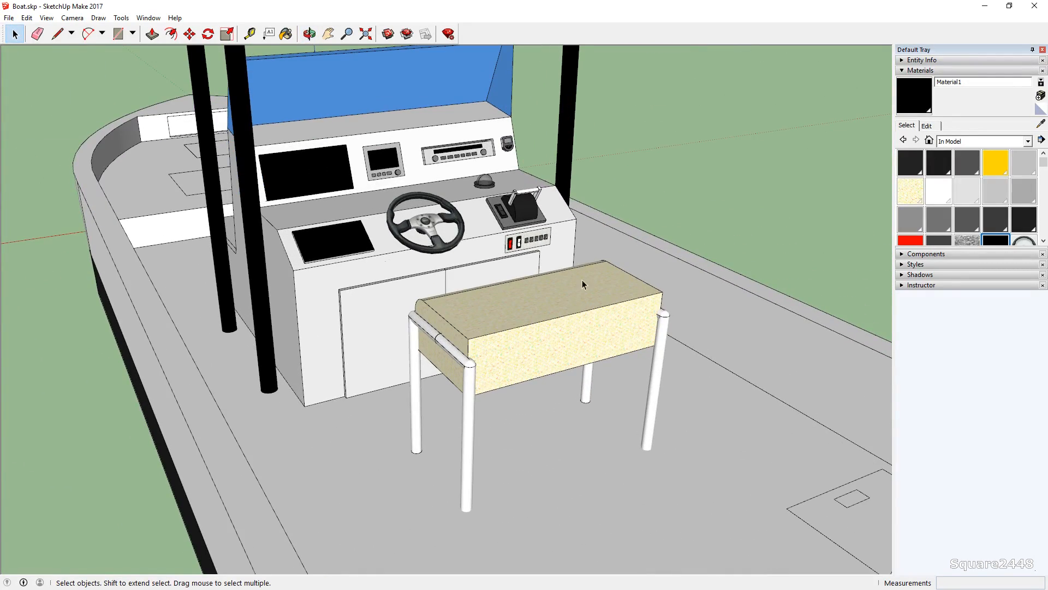
click(916, 192)
right_click(914, 191)
click(928, 197)
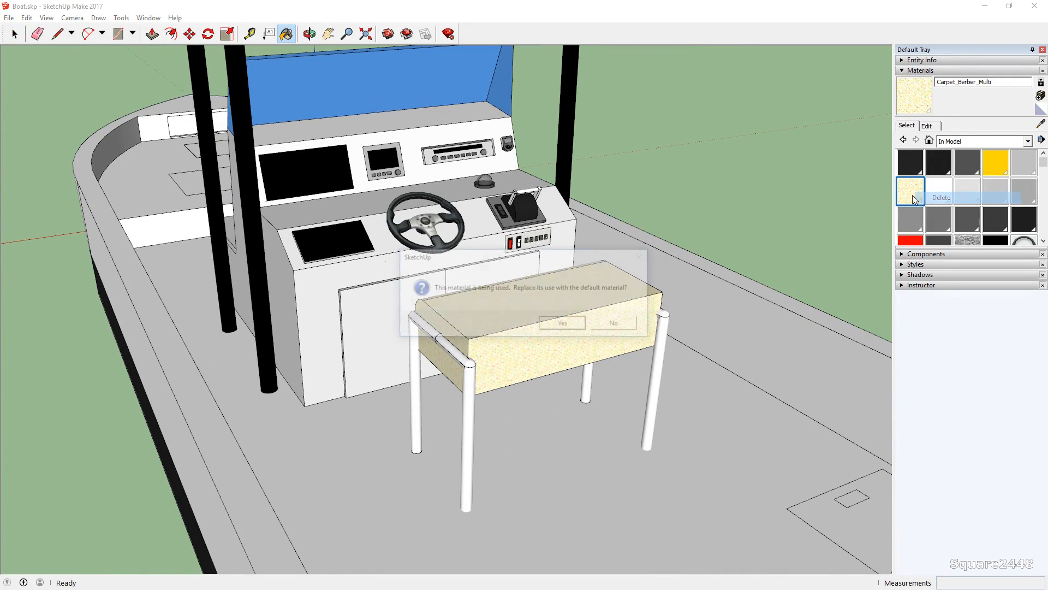
click(552, 325)
Step: Sample the deck's material and examine the recoloured boat from the stern and sides
scroll(464, 306, down, 3)
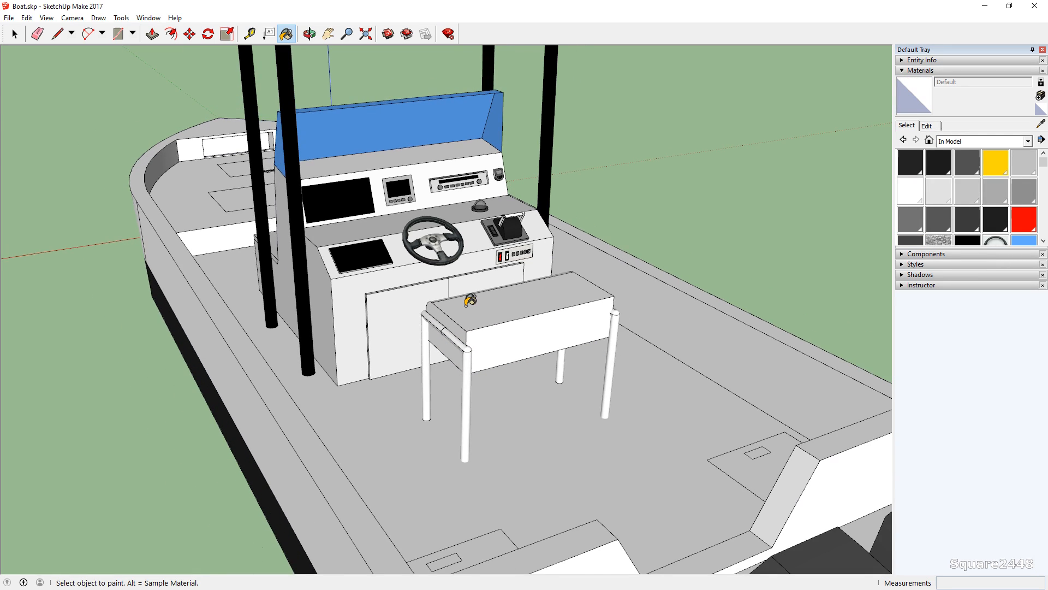
scroll(482, 320, up, 3)
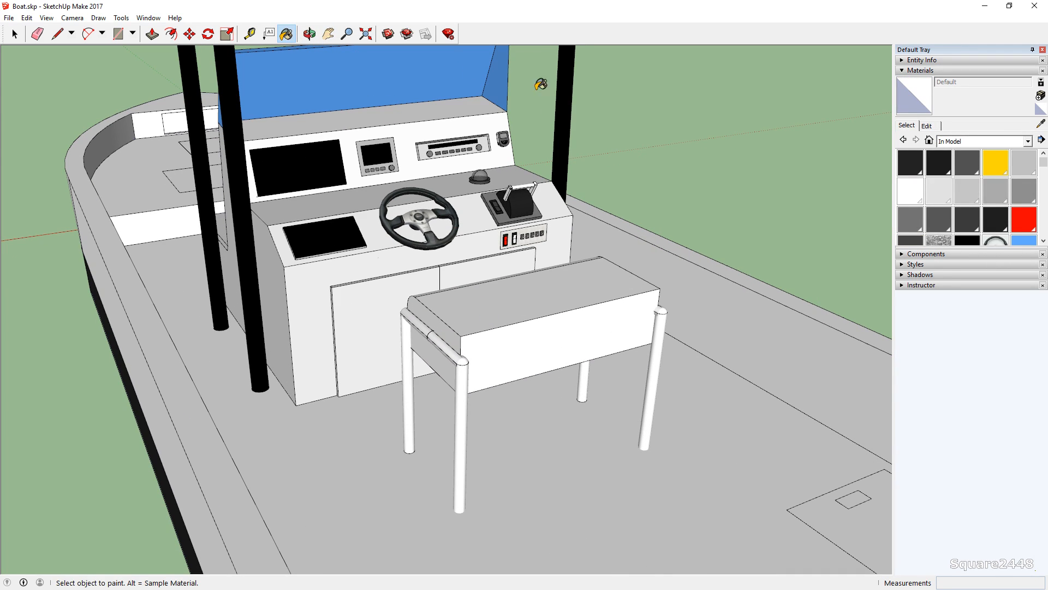
click(1040, 123)
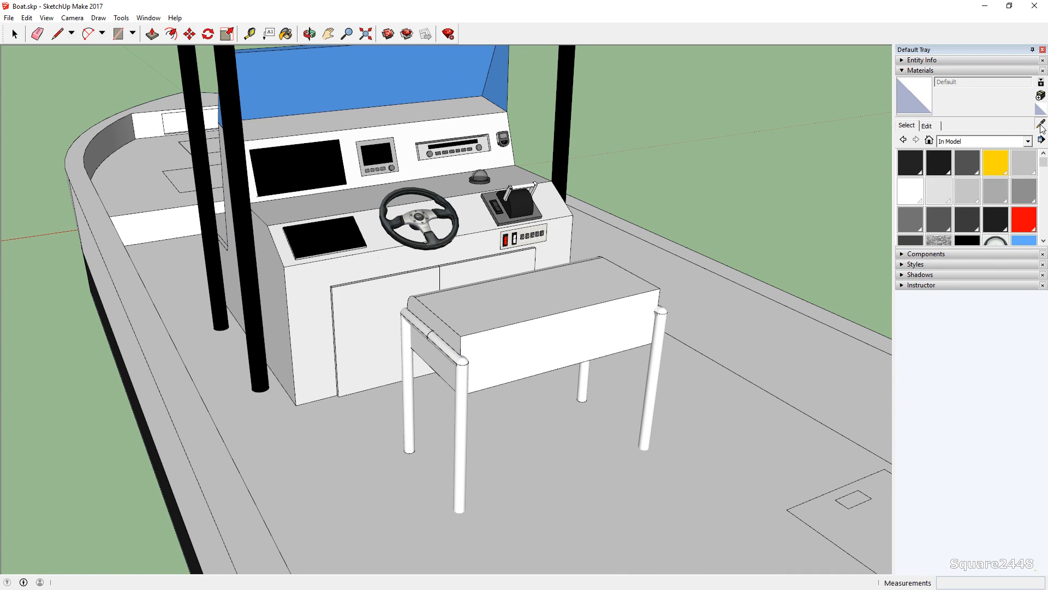
click(727, 405)
middle_drag(590, 290, 413, 303)
scroll(411, 343, down, 4)
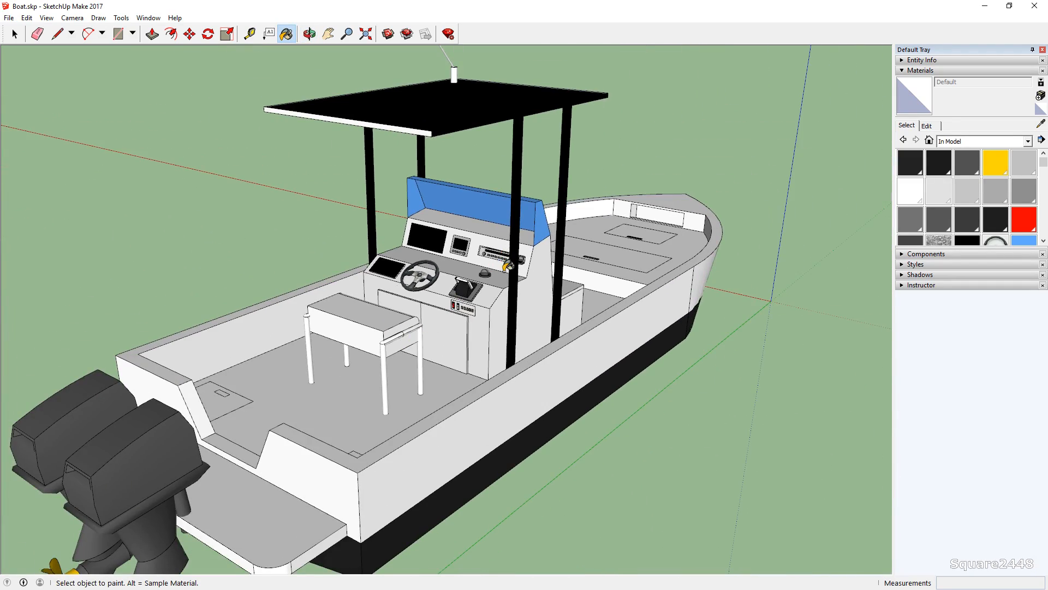
middle_drag(508, 266, 627, 222)
scroll(623, 230, up, 3)
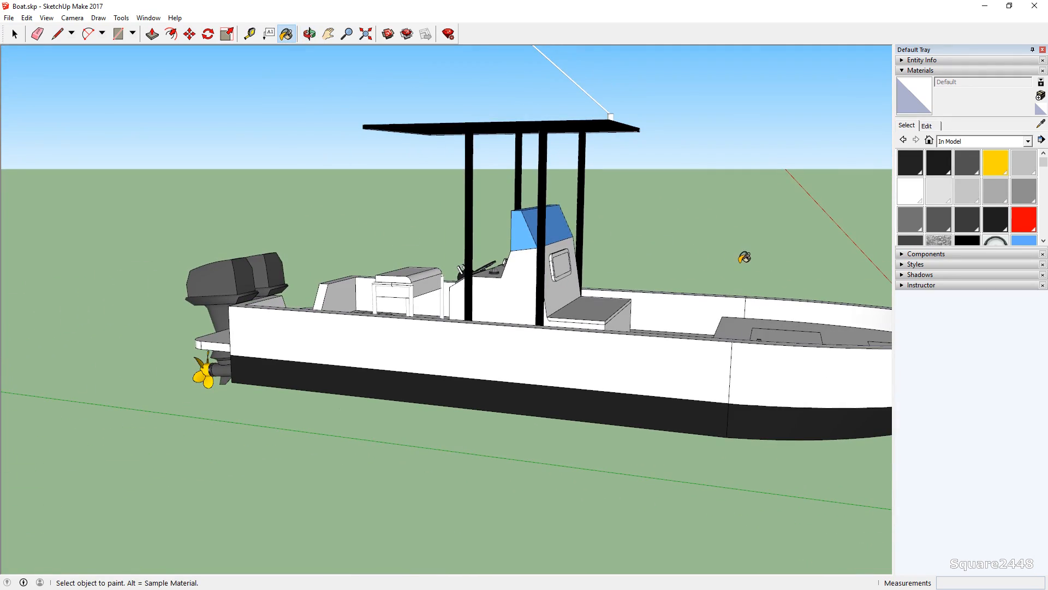
mouse_move(744, 257)
middle_down()
mouse_move(667, 205)
mouse_move(486, 262)
mouse_move(239, 269)
middle_up()
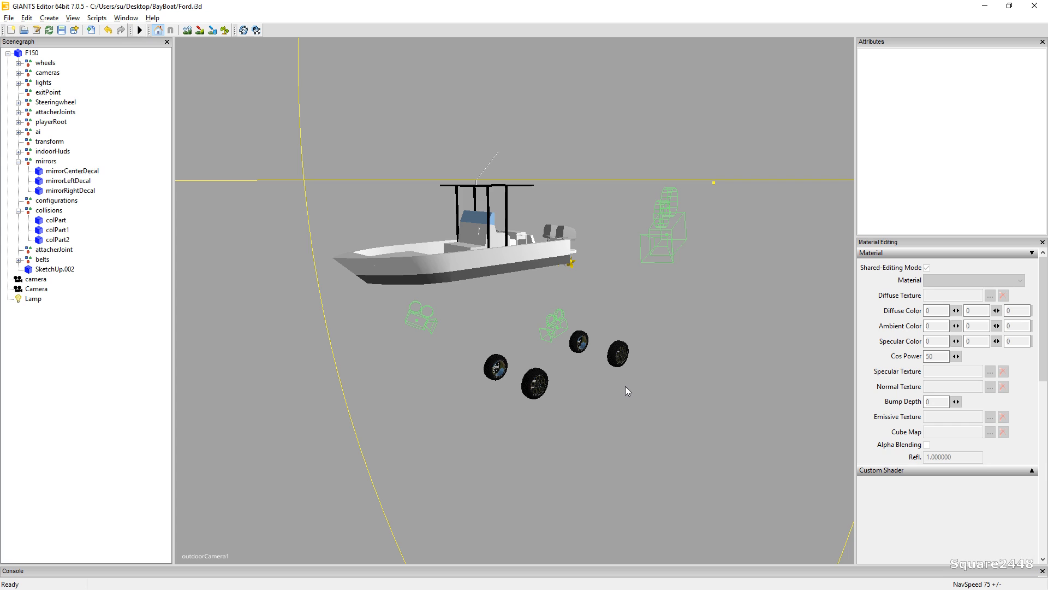
Step: In GIANTS Editor, select the SketchUp.002 boat mesh and lower it to a Translate Y of about 0.842
scroll(506, 349, up, 5)
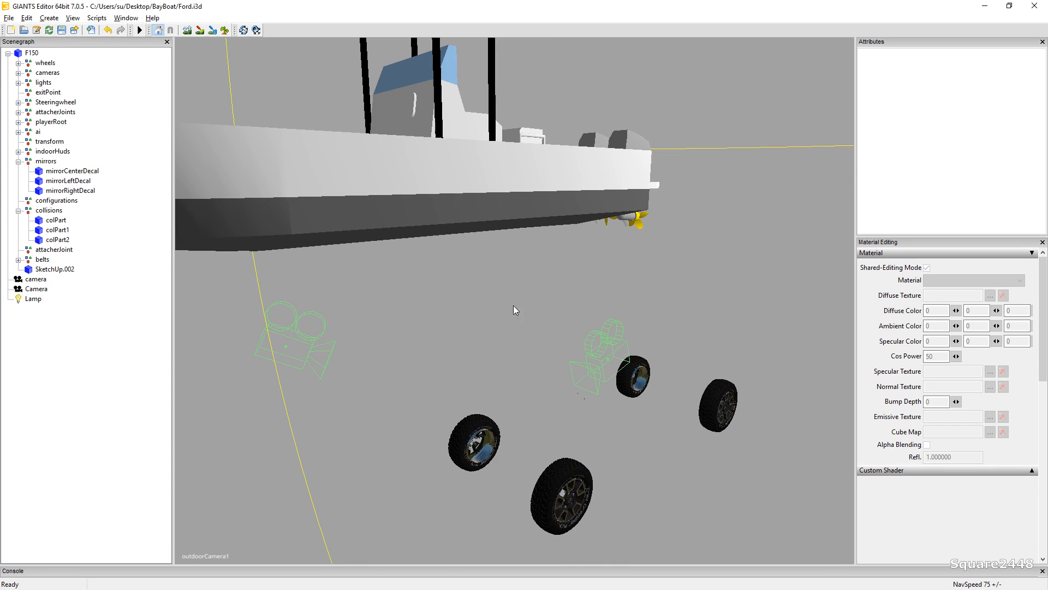
click(523, 219)
mouse_move(527, 135)
mouse_down()
mouse_move(520, 377)
mouse_move(485, 382)
mouse_up()
Step: Move the boat mesh lengthwise to a Translate Z of about -1.057 so the hull sits over the four wheels
scroll(485, 382, up, 3)
alt+middle_drag(600, 389, 502, 381)
alt+drag(502, 381, 440, 375)
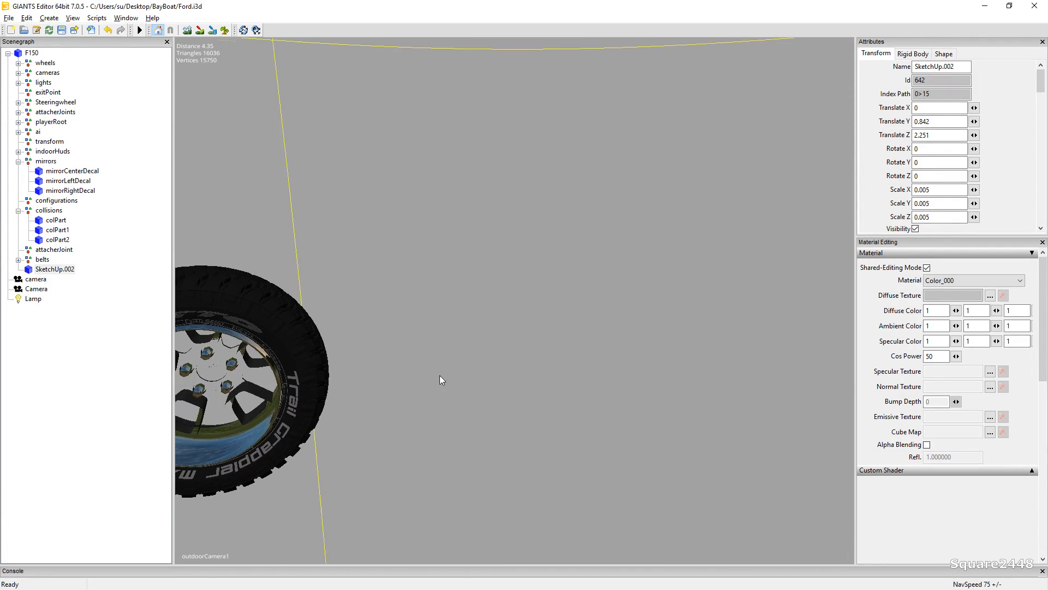
scroll(440, 376, down, 4)
alt+middle_drag(464, 371, 546, 371)
scroll(413, 370, up, 2)
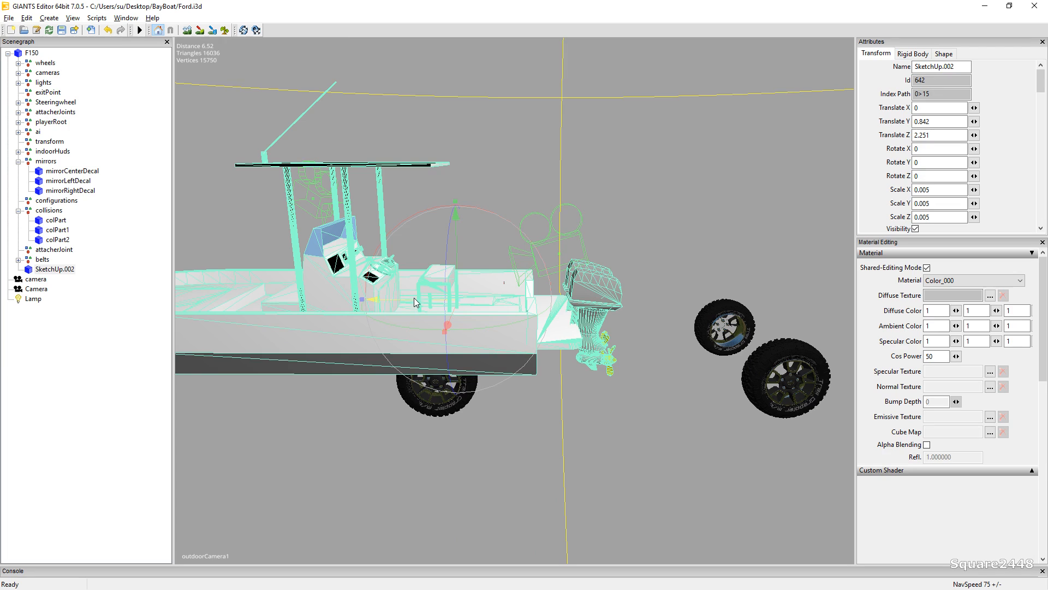
drag(414, 299, 657, 309)
alt+drag(599, 330, 569, 345)
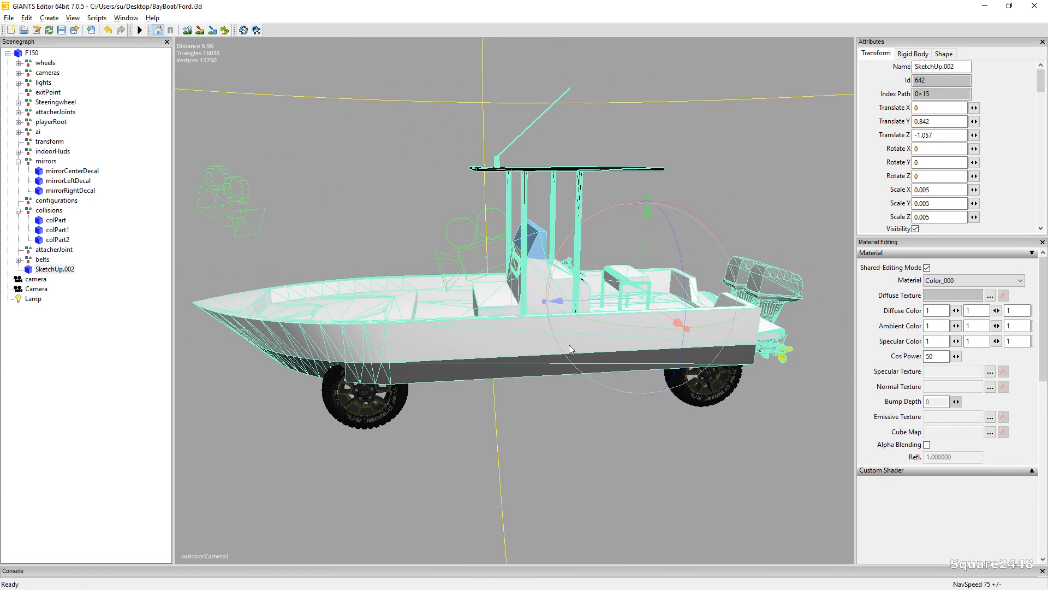
Step: Lower the SketchUp.002 boat mesh slightly to a Translate Y of about 0.827
alt+drag(643, 281, 510, 264)
alt+middle_drag(640, 221, 615, 273)
scroll(643, 215, up, 3)
scroll(639, 217, down, 4)
alt+middle_drag(639, 217, 628, 231)
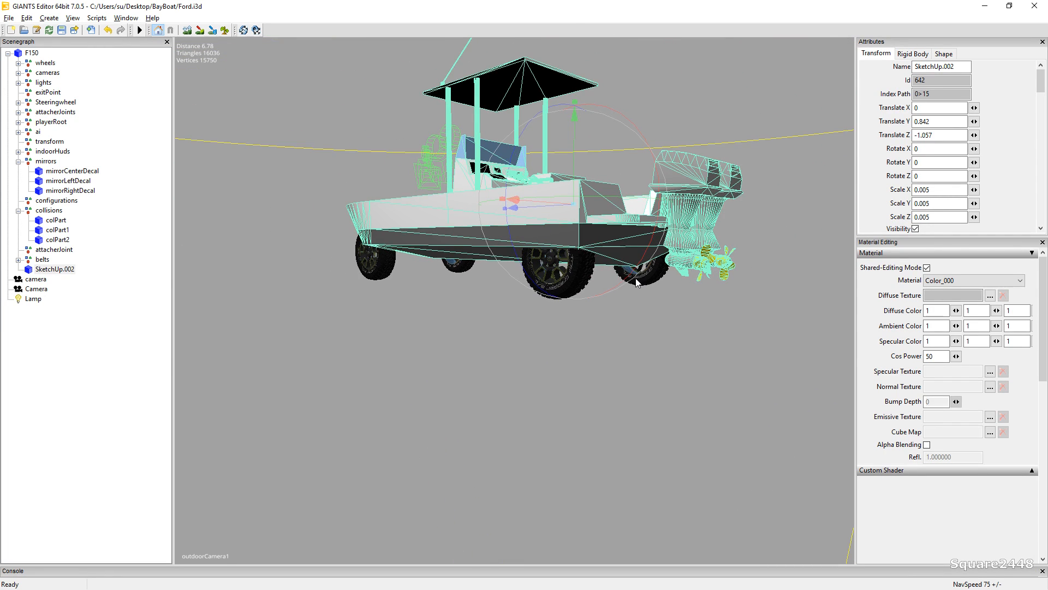
drag(578, 189, 577, 191)
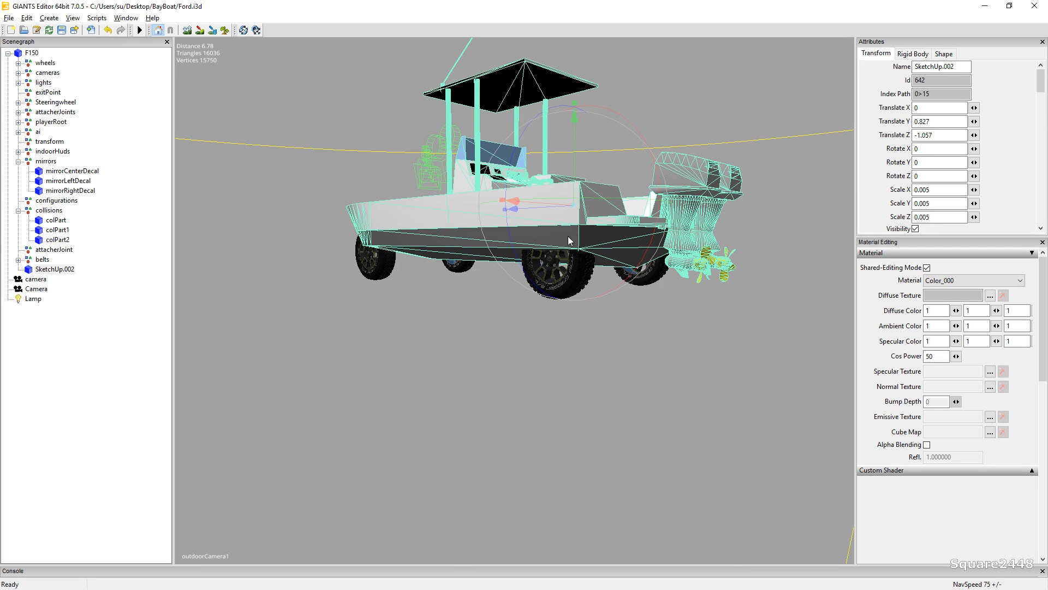
Step: Check the boat's seating on the wheels from the side, and hide the wheels group by switching off its visibility
alt+drag(568, 236, 620, 299)
scroll(513, 225, up, 3)
scroll(509, 217, down, 4)
scroll(621, 299, down, 2)
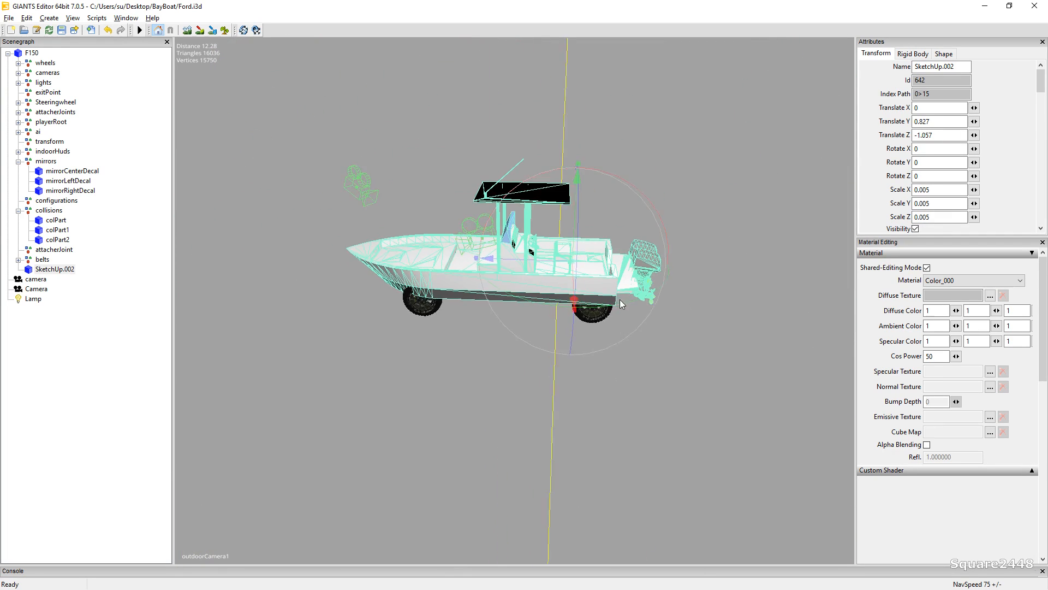
scroll(620, 299, up, 3)
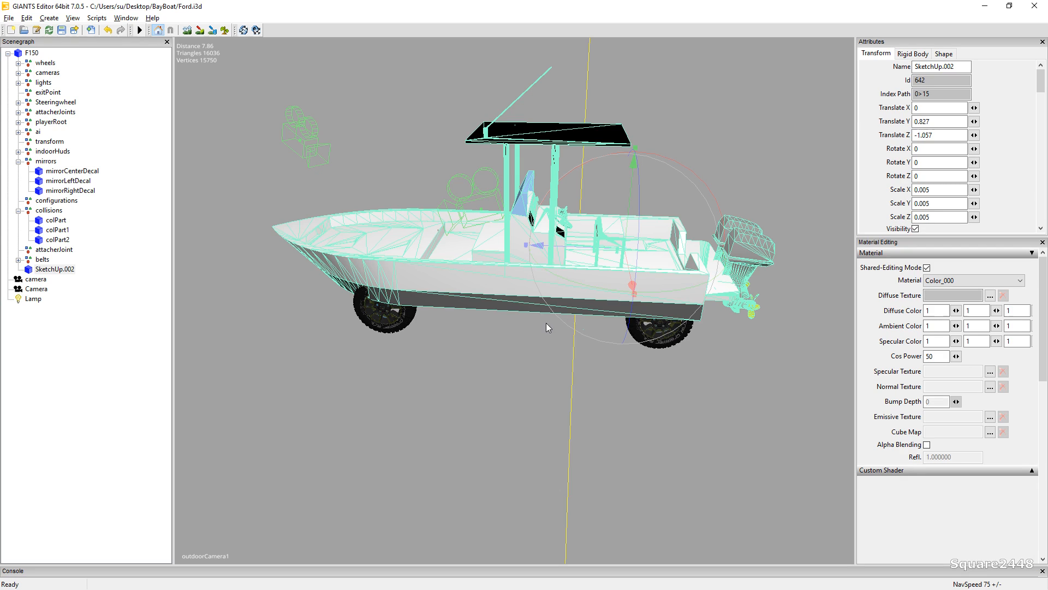
scroll(547, 325, up, 2)
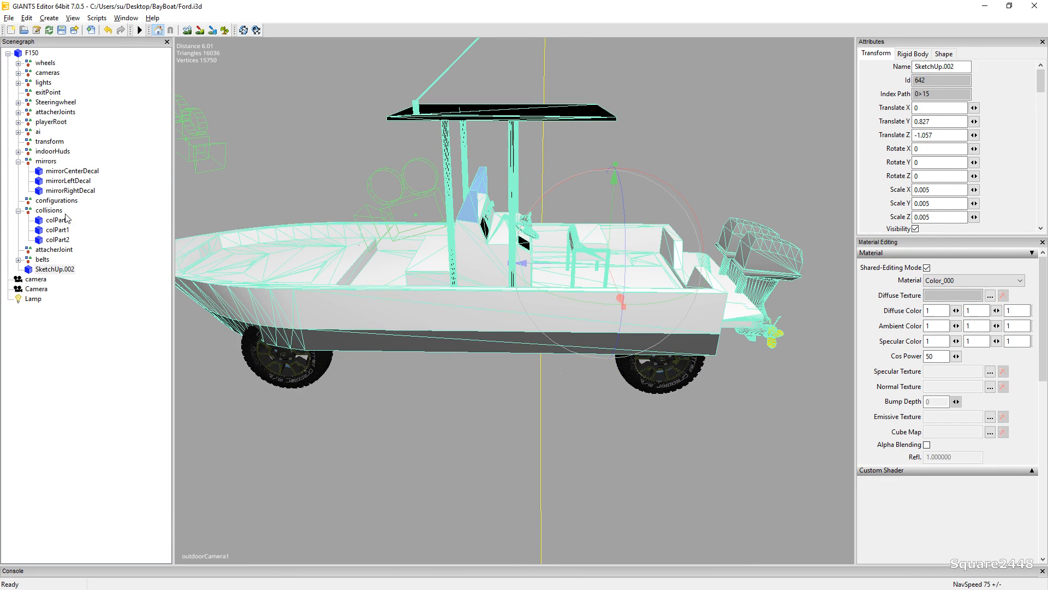
click(45, 63)
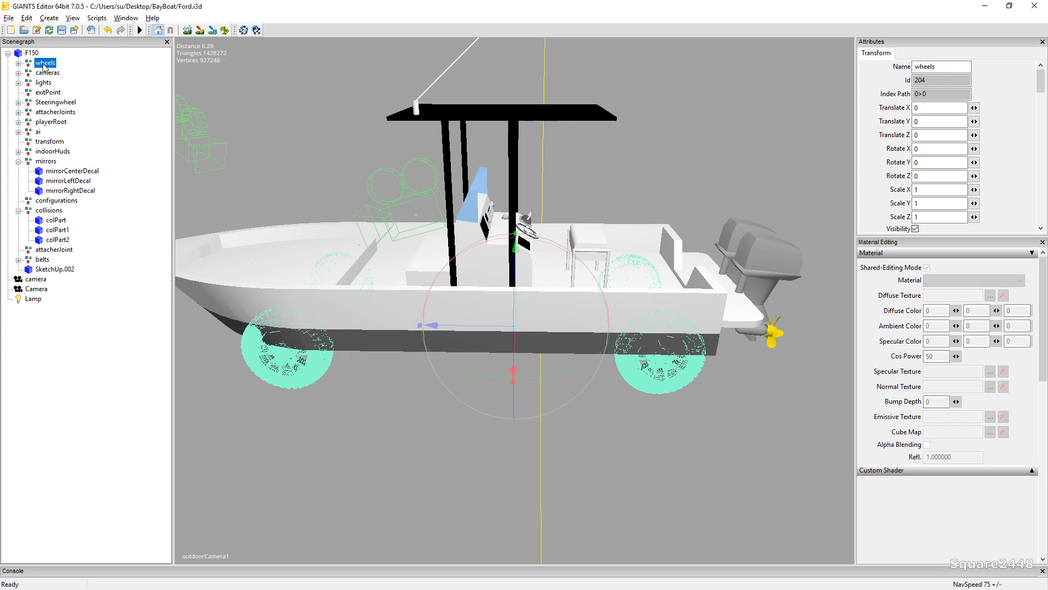
click(916, 229)
click(702, 438)
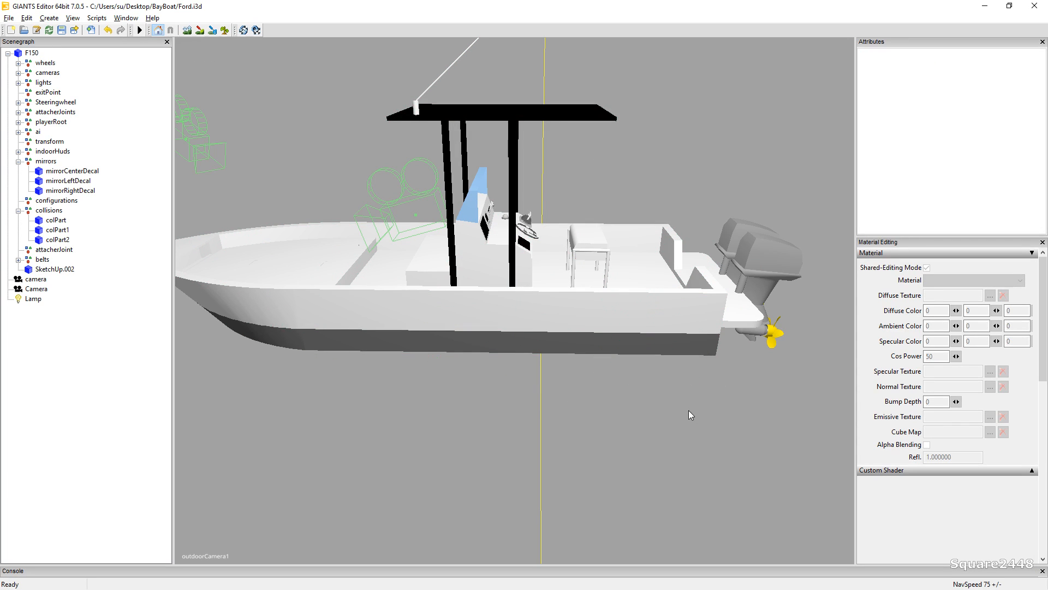
Step: Move indoorCamera1 from the bow to above the helm seat, at a Translate Z of about -0.686, levelled and raised
click(44, 64)
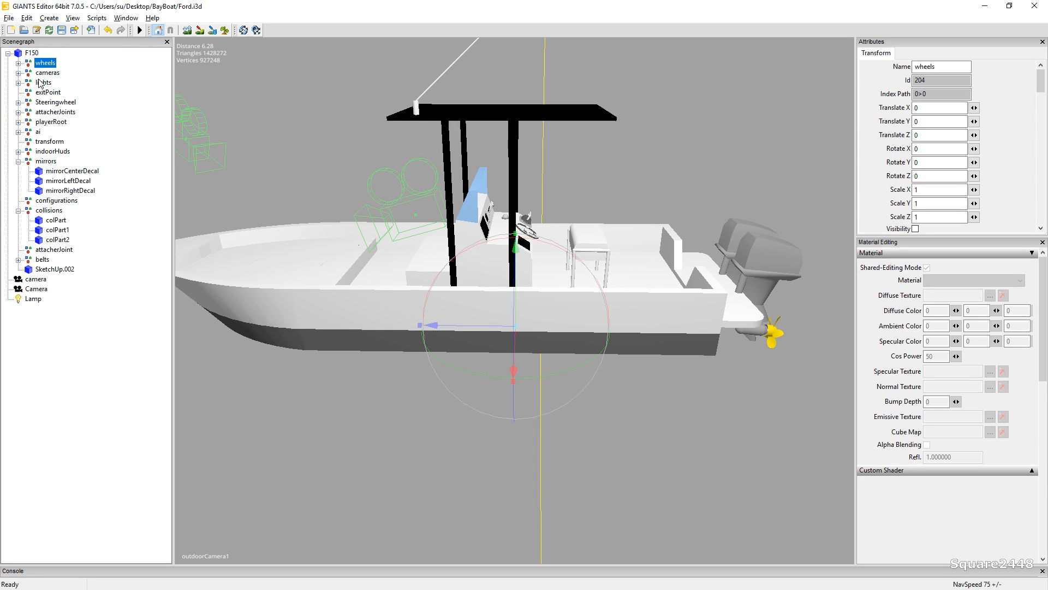
click(42, 73)
click(18, 73)
click(50, 94)
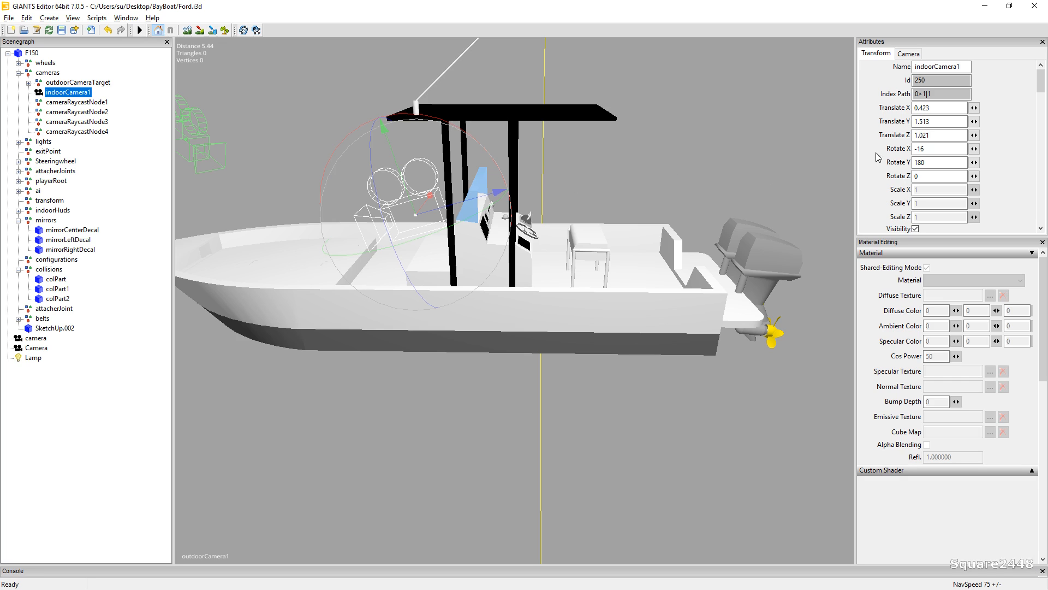
drag(467, 197, 629, 207)
drag(570, 148, 579, 182)
mouse_move(590, 107)
mouse_down()
mouse_move(622, 114)
mouse_move(609, 109)
mouse_up()
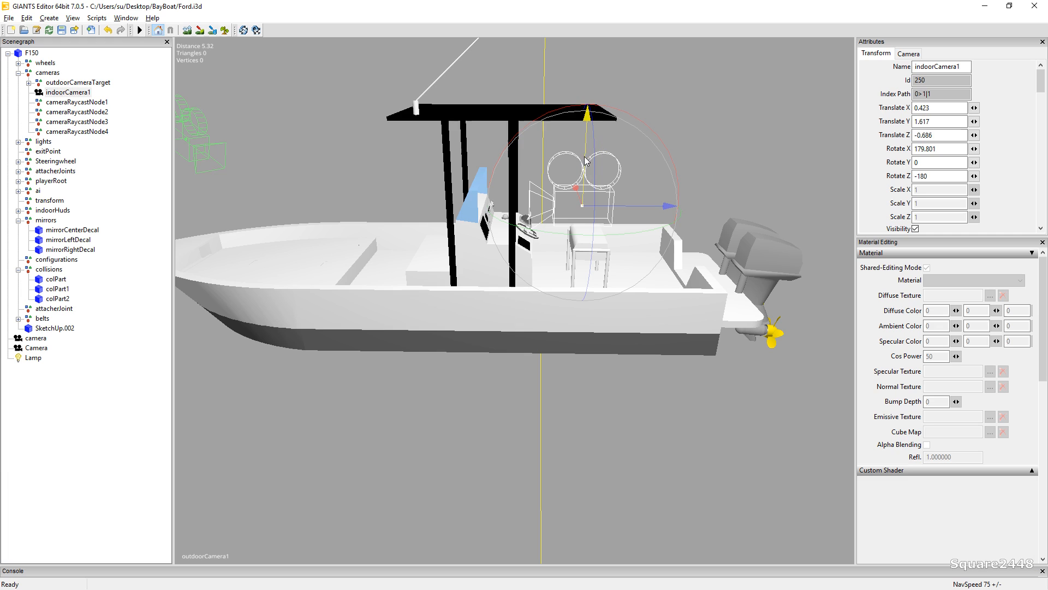
drag(580, 150, 582, 131)
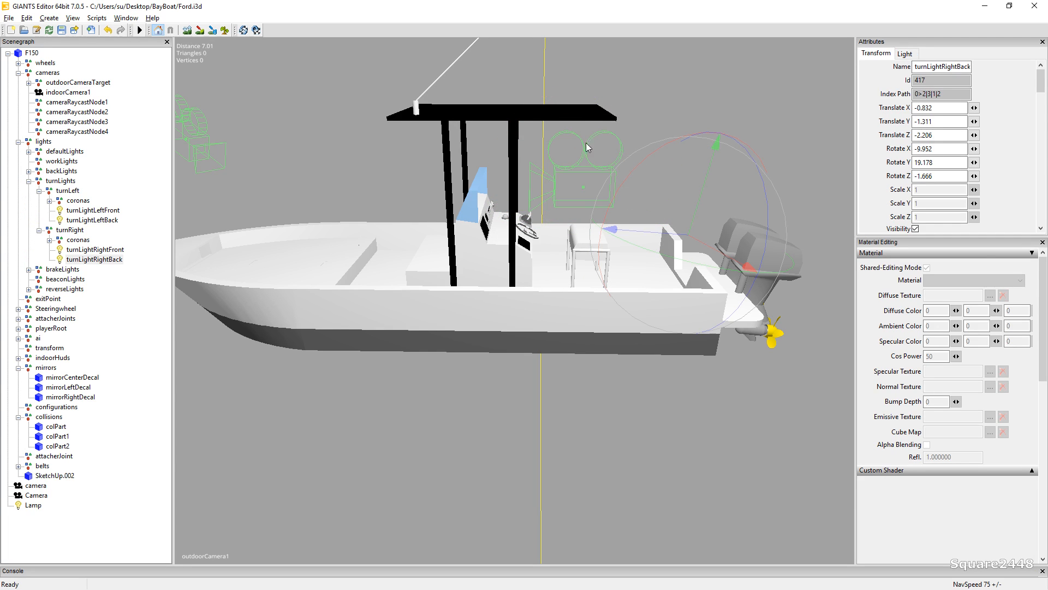
Step: Select the SketchUp.002 boat mesh to edit its materials
scroll(586, 145, down, 7)
alt+drag(586, 145, 618, 142)
scroll(619, 143, down, 1)
click(642, 224)
alt+drag(643, 223, 619, 201)
scroll(579, 217, up, 5)
scroll(568, 214, down, 4)
click(537, 276)
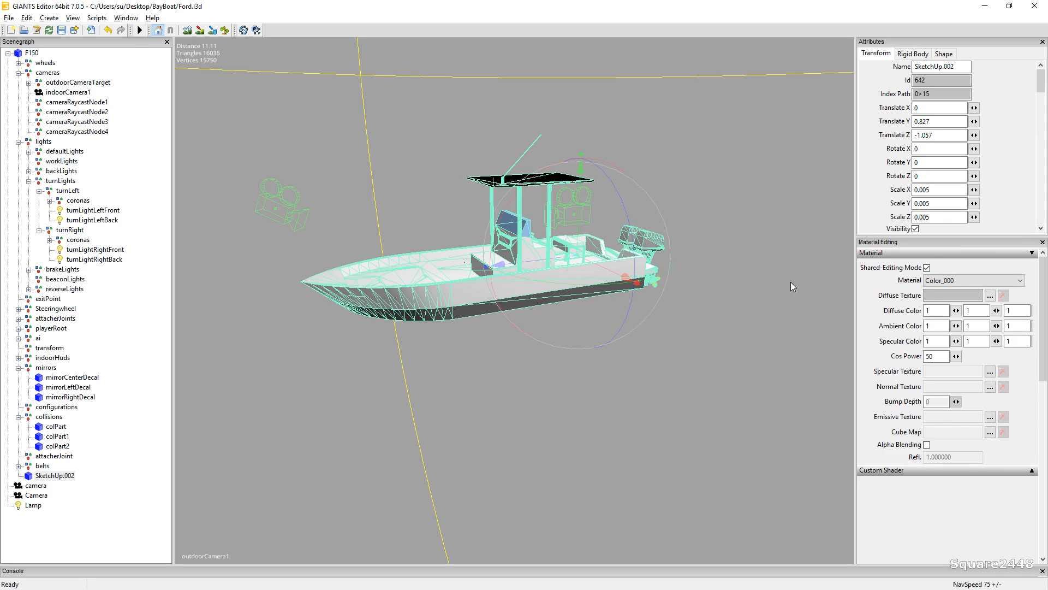
Step: Try Black.dds as the diffuse texture of the Color_000 material and remove it again
click(963, 294)
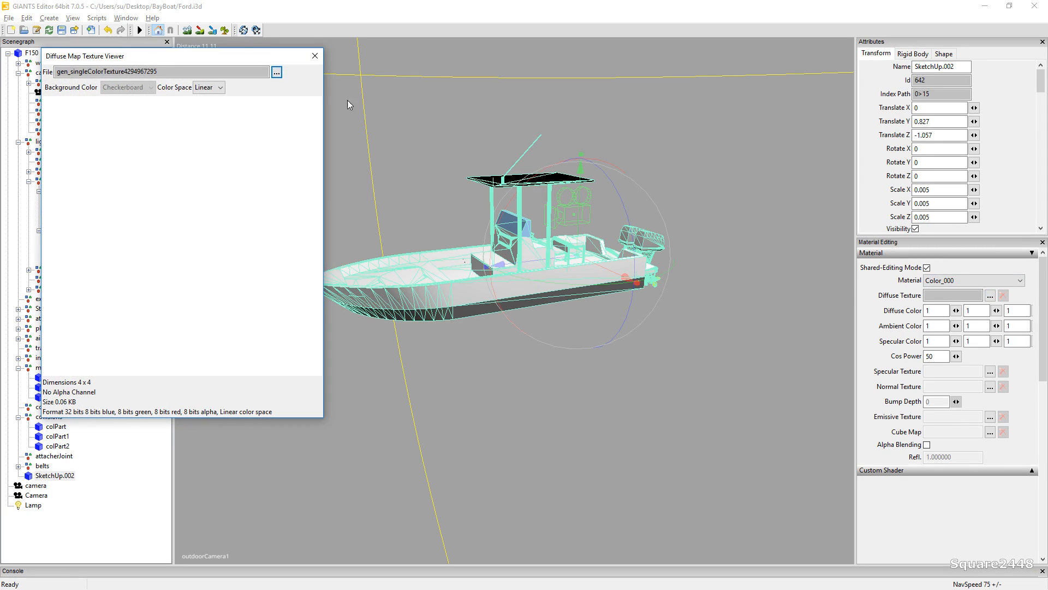
click(278, 75)
double_click(145, 129)
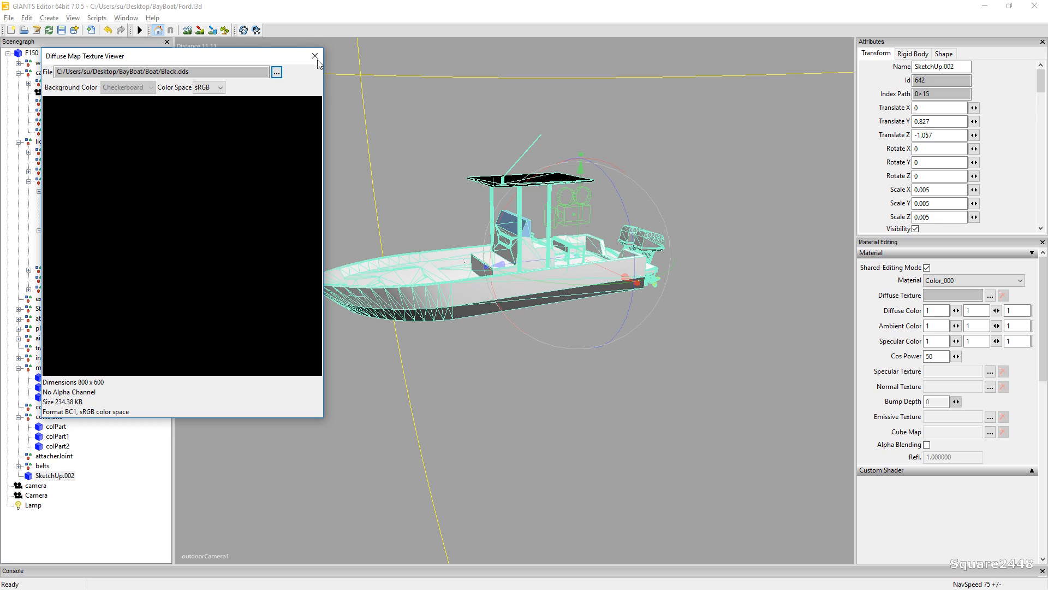
click(315, 56)
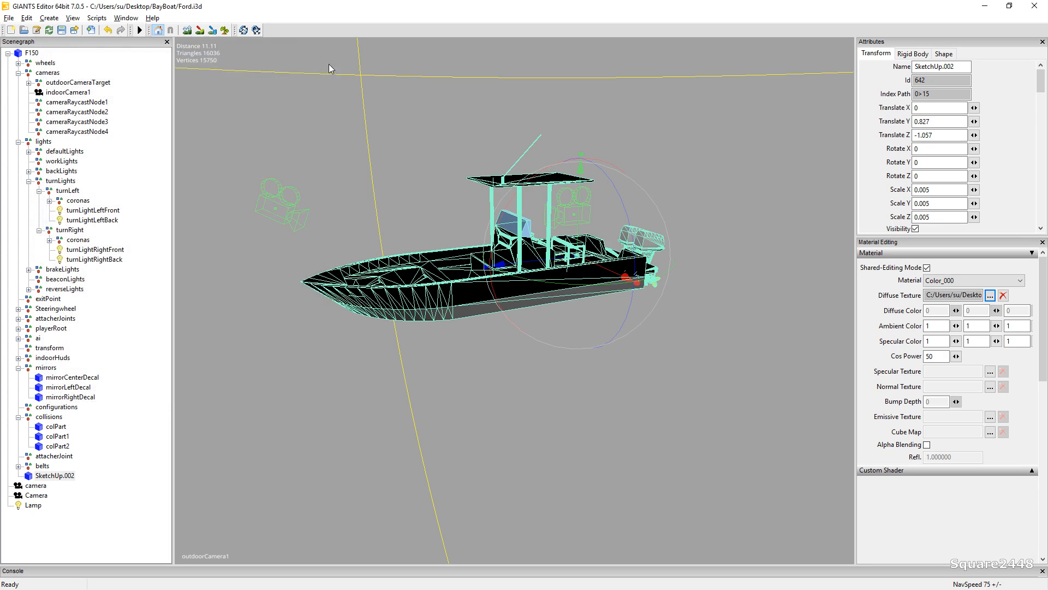
click(1005, 297)
Step: Assign cubemap.dds as the cube map of the Color_000 material and view the hull's reflection
click(991, 432)
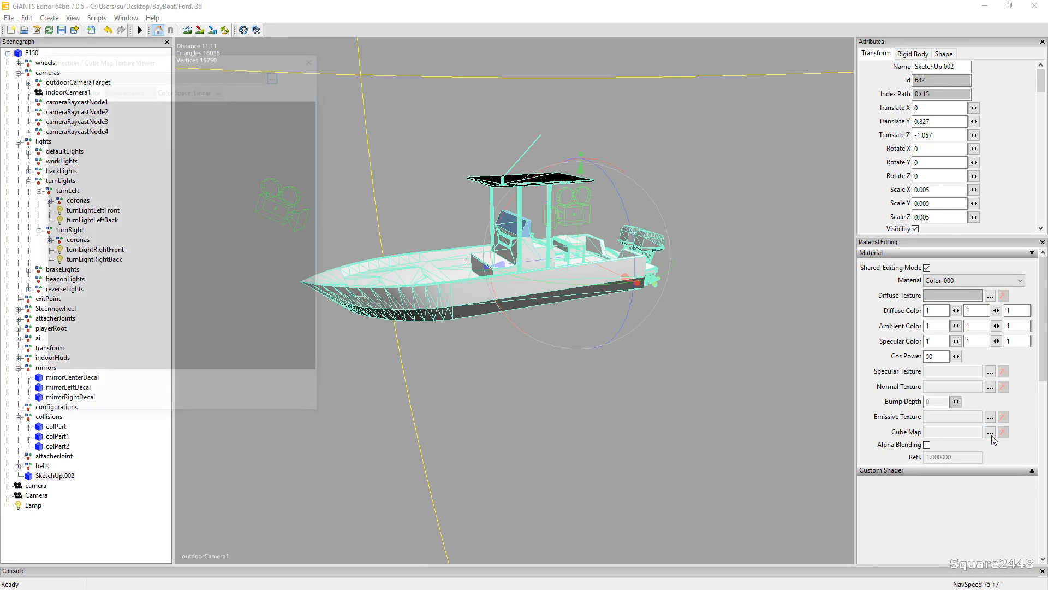
click(279, 72)
double_click(140, 147)
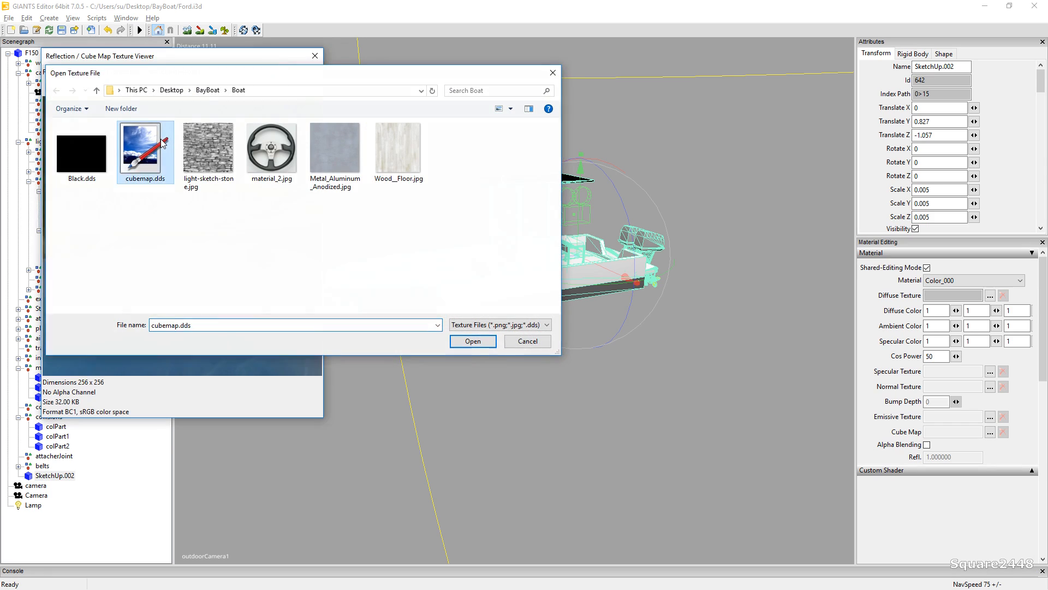
click(315, 56)
click(401, 166)
alt+drag(401, 166, 460, 169)
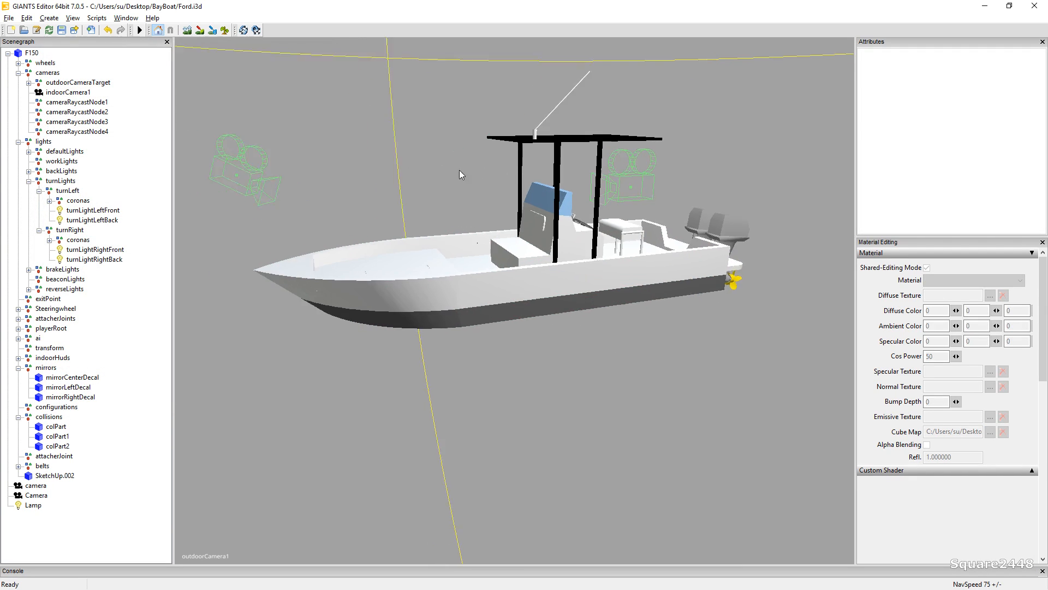
scroll(447, 159, up, 5)
scroll(447, 159, down, 4)
Step: Reselect the boat mesh and assign Black.dds as the diffuse texture of its __Charcoal_1 material
click(542, 274)
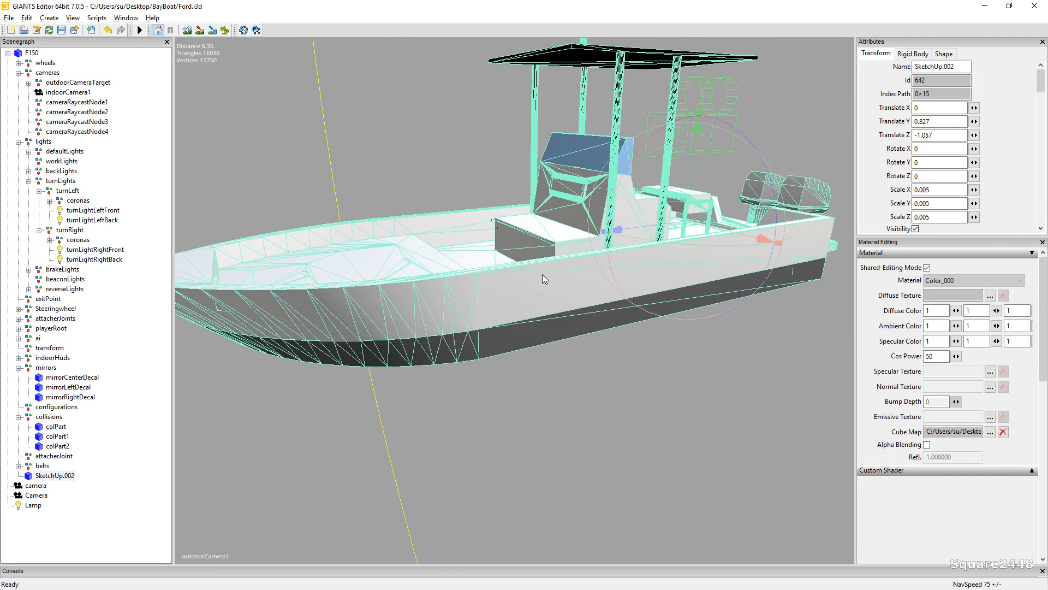
click(935, 282)
click(945, 300)
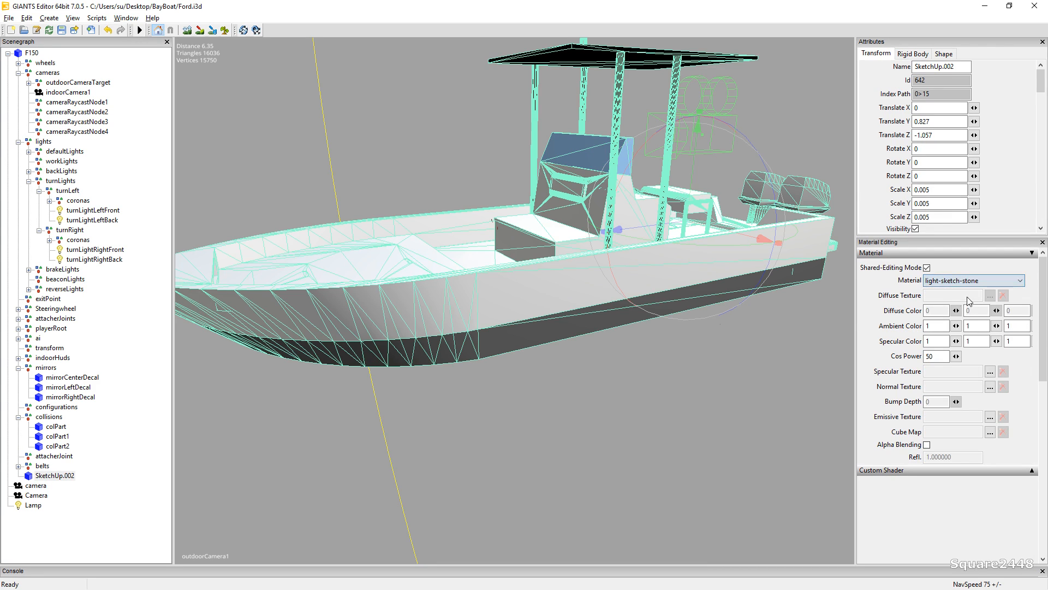
click(971, 282)
click(950, 308)
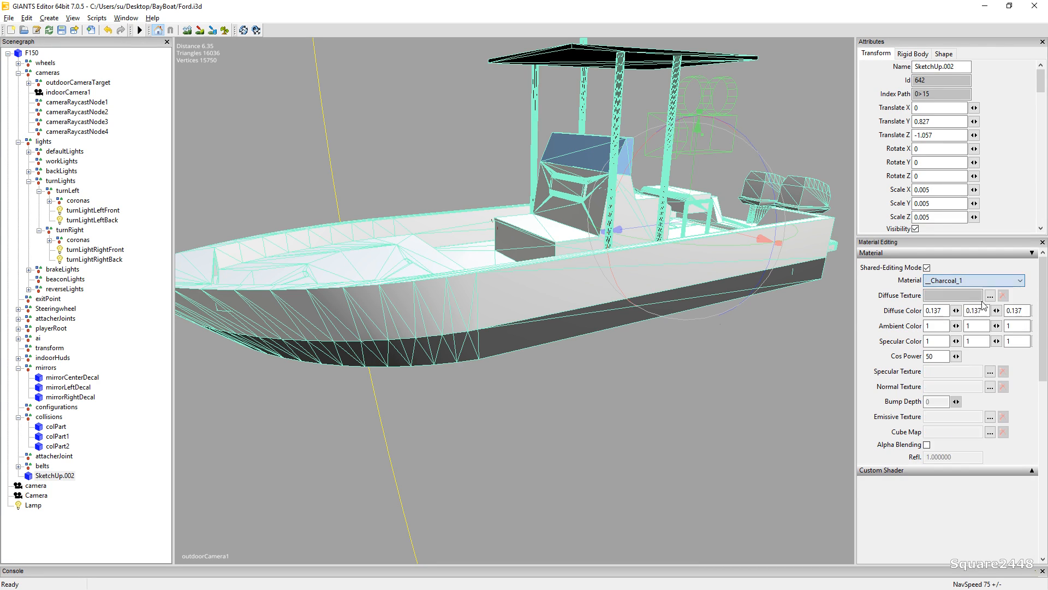
click(961, 295)
click(276, 72)
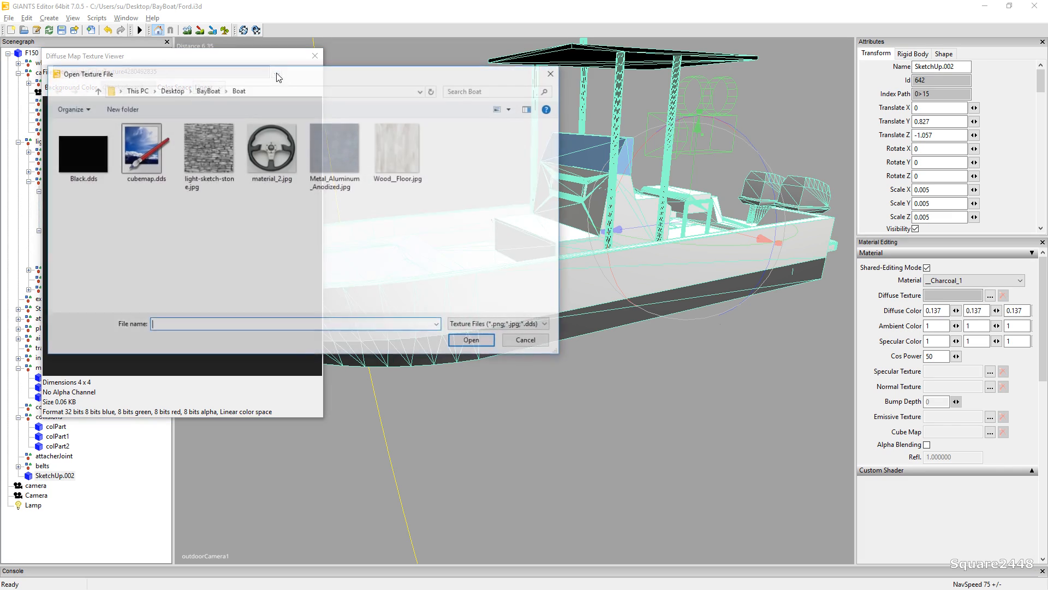
double_click(82, 153)
click(314, 57)
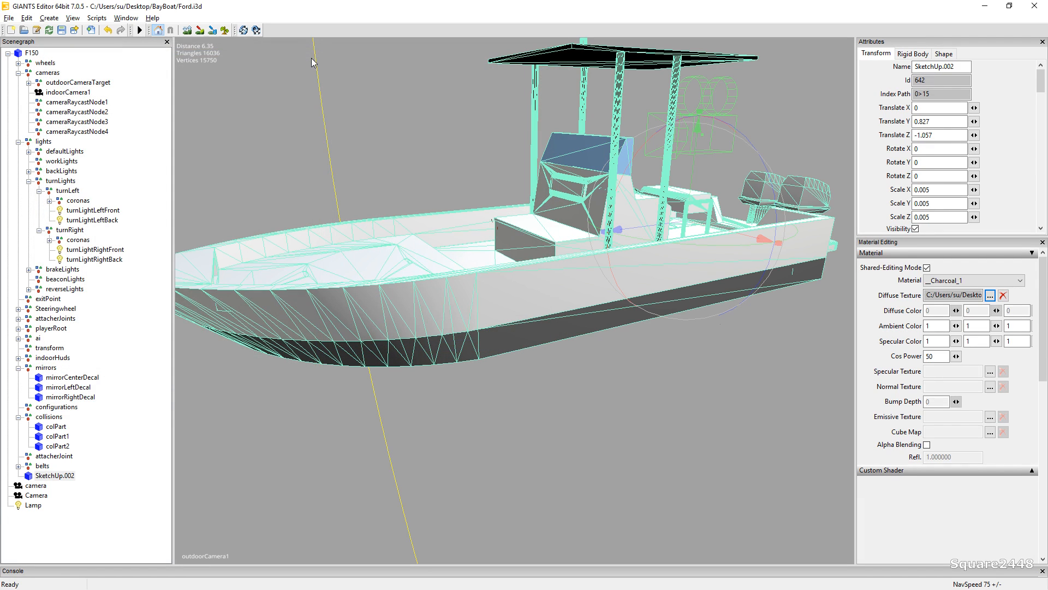
Step: Assign cubemap.dds as the cube map of the __Charcoal_1 material
click(990, 432)
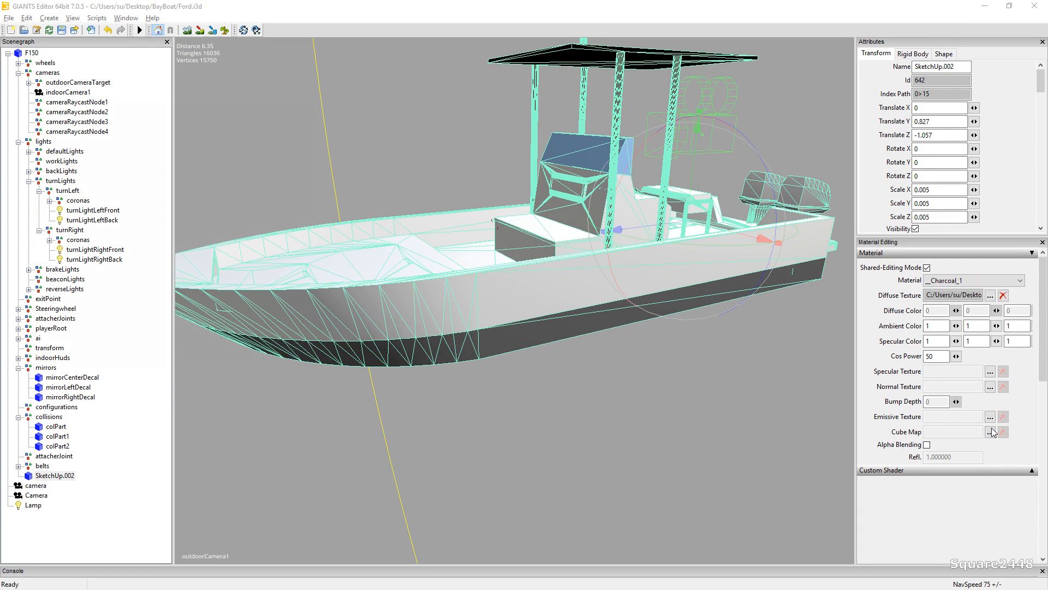
click(276, 73)
double_click(157, 158)
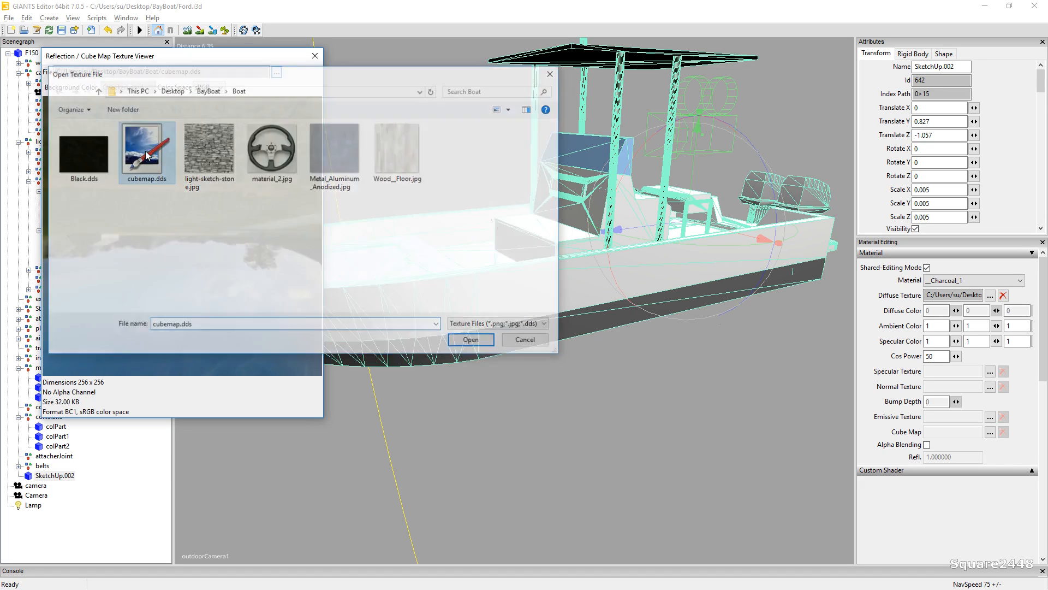
click(319, 55)
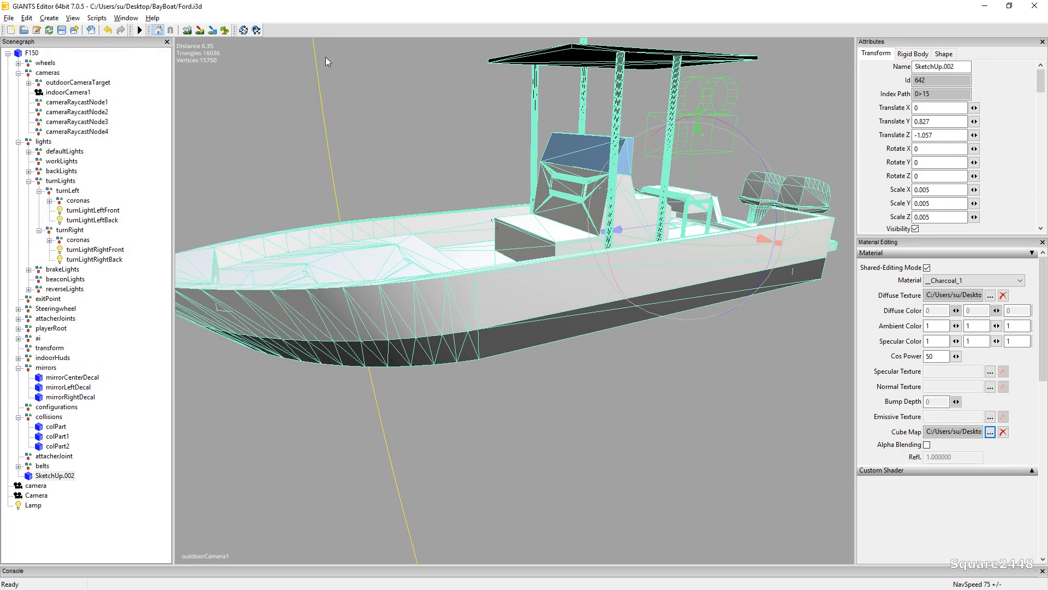
Step: Look through the boat's other materials and view the diffuse texture of __Gold_
click(950, 281)
click(944, 312)
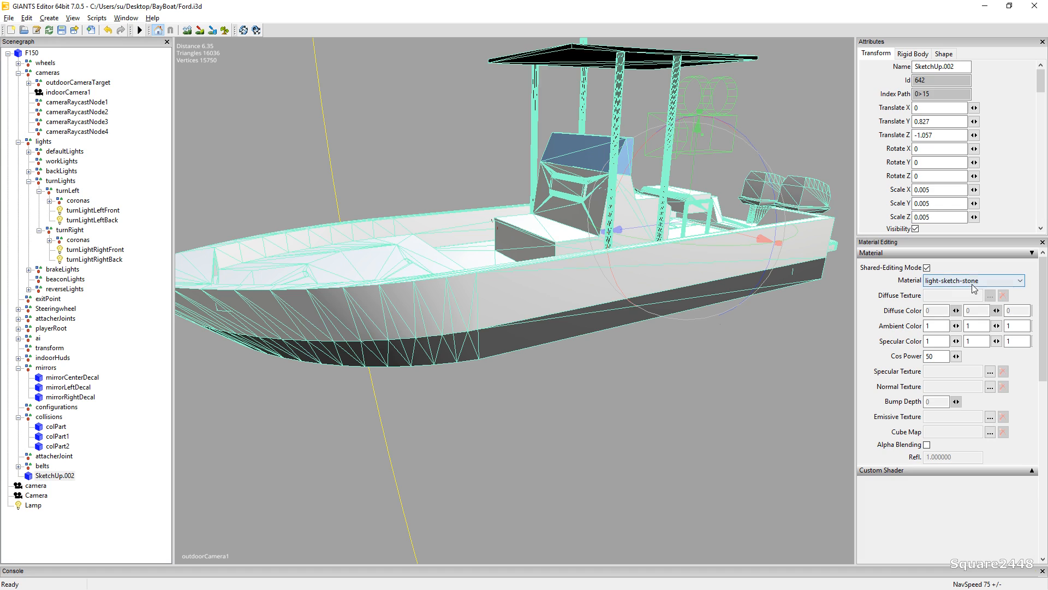
click(973, 282)
click(950, 325)
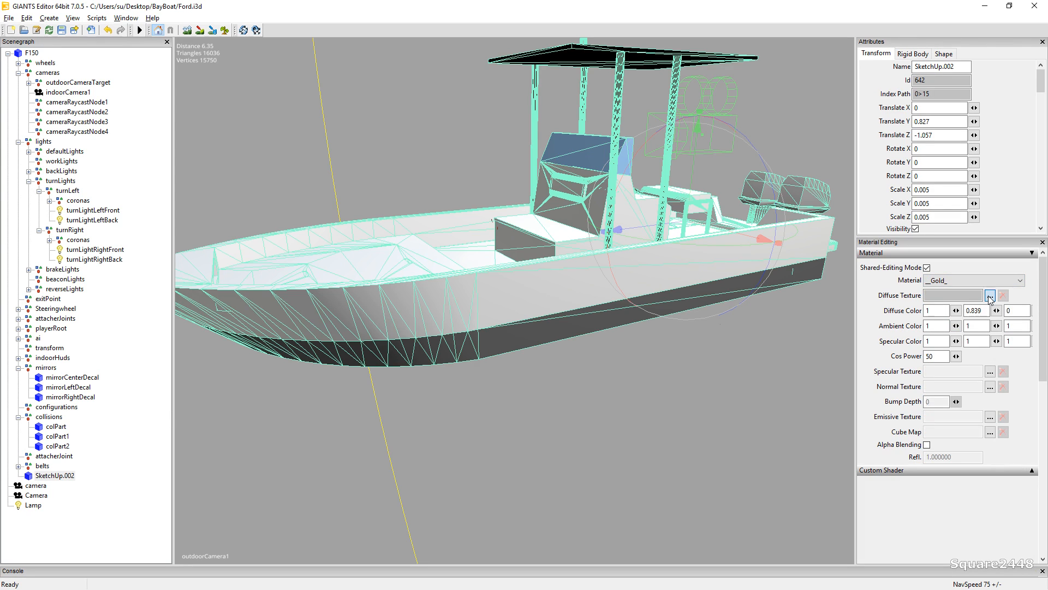
click(990, 295)
click(315, 56)
Step: Switch to the __DarkGray_ material and assign Black.dds as its diffuse texture
click(977, 281)
click(977, 332)
click(990, 295)
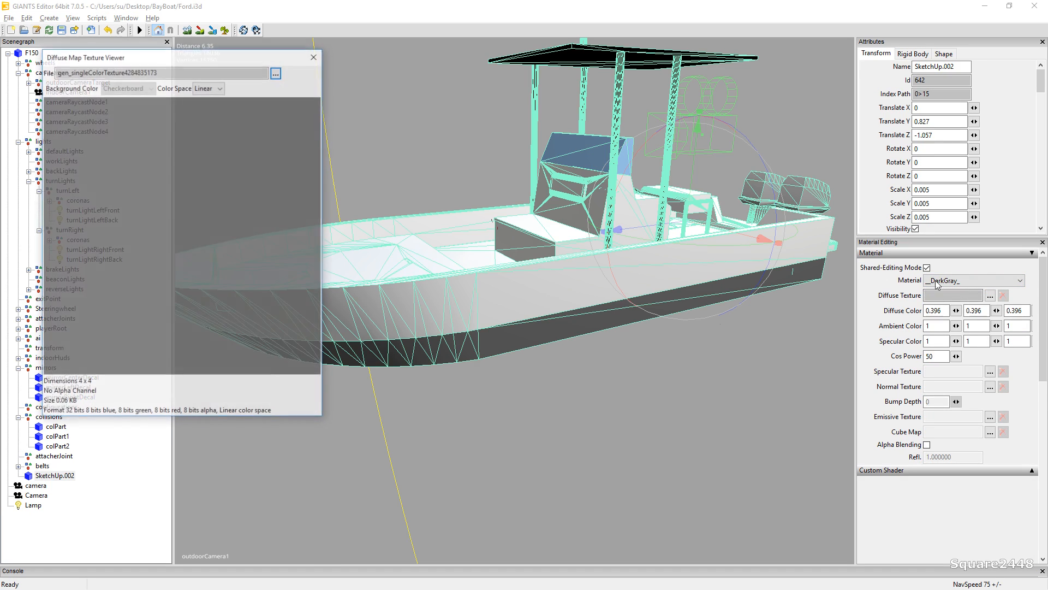
click(278, 75)
click(82, 140)
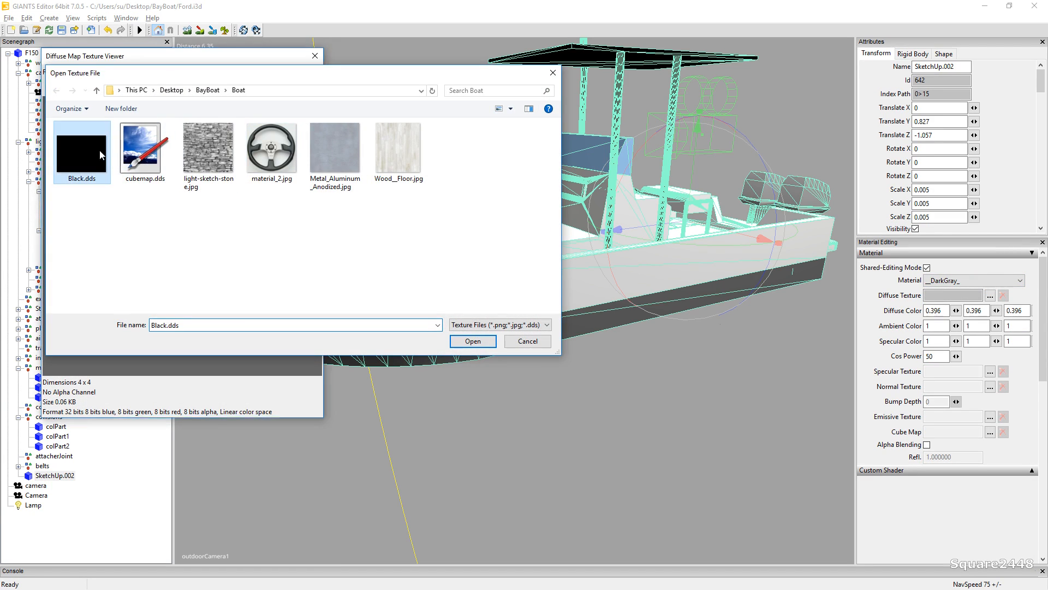
click(475, 533)
click(315, 56)
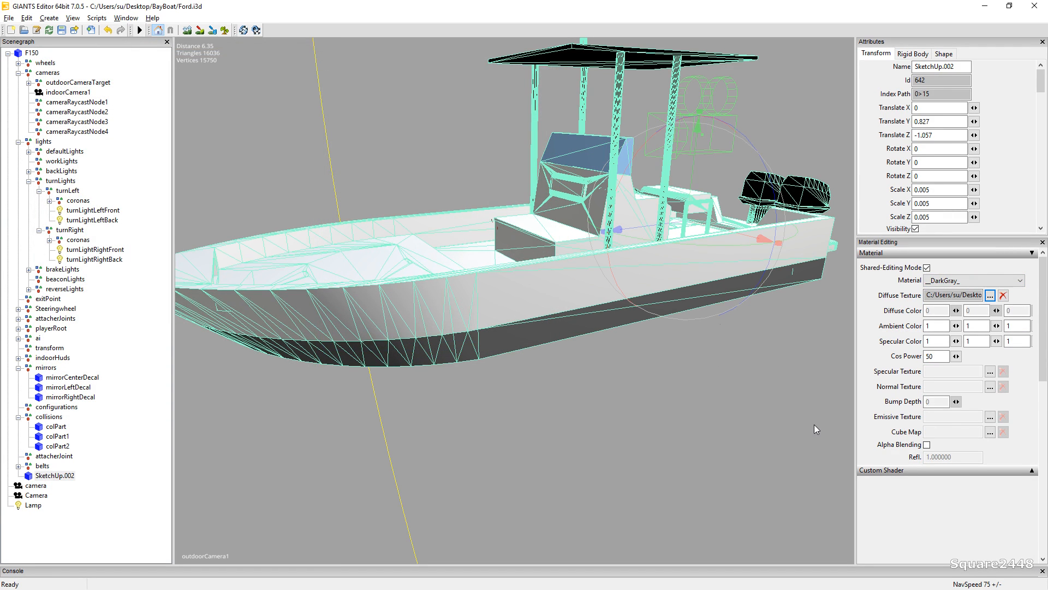
Step: Assign cubemap.dds as the cube map of the __DarkGray_ material
click(990, 433)
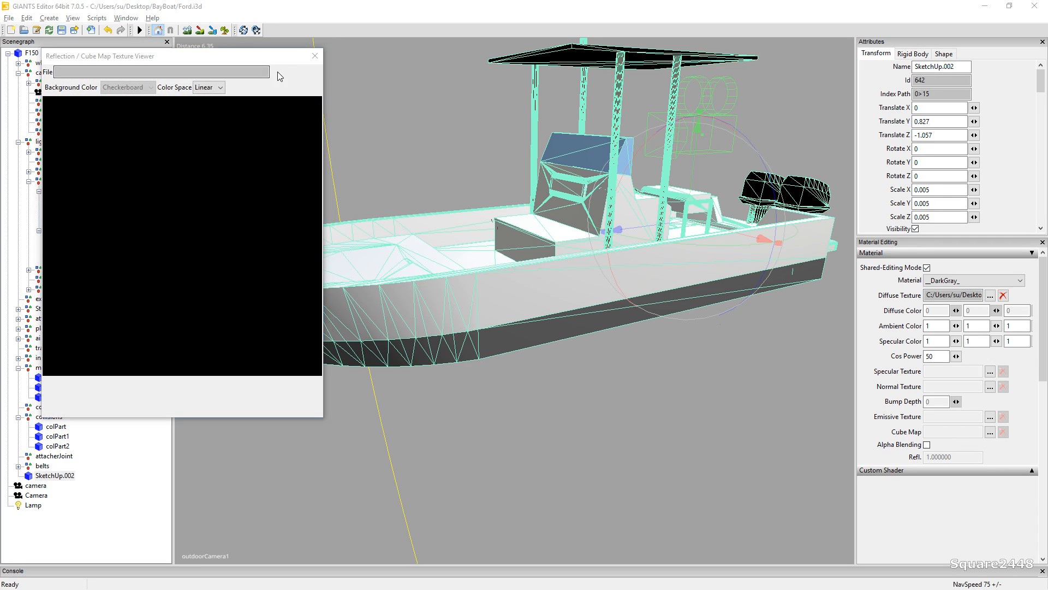
click(277, 71)
double_click(158, 132)
click(315, 56)
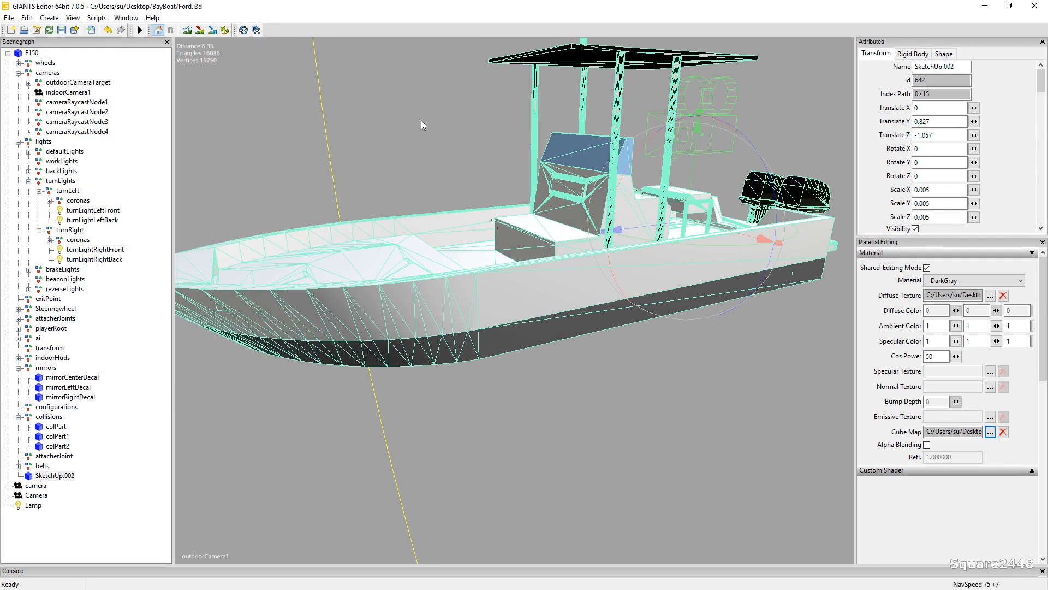
Step: Deselect the boat and examine the reflective black outboard motors from the stern
scroll(534, 365, down, 5)
click(533, 365)
mouse_move(532, 365)
alt+mouse_down()
mouse_move(489, 335)
mouse_move(319, 312)
alt+mouse_up()
scroll(494, 327, up, 5)
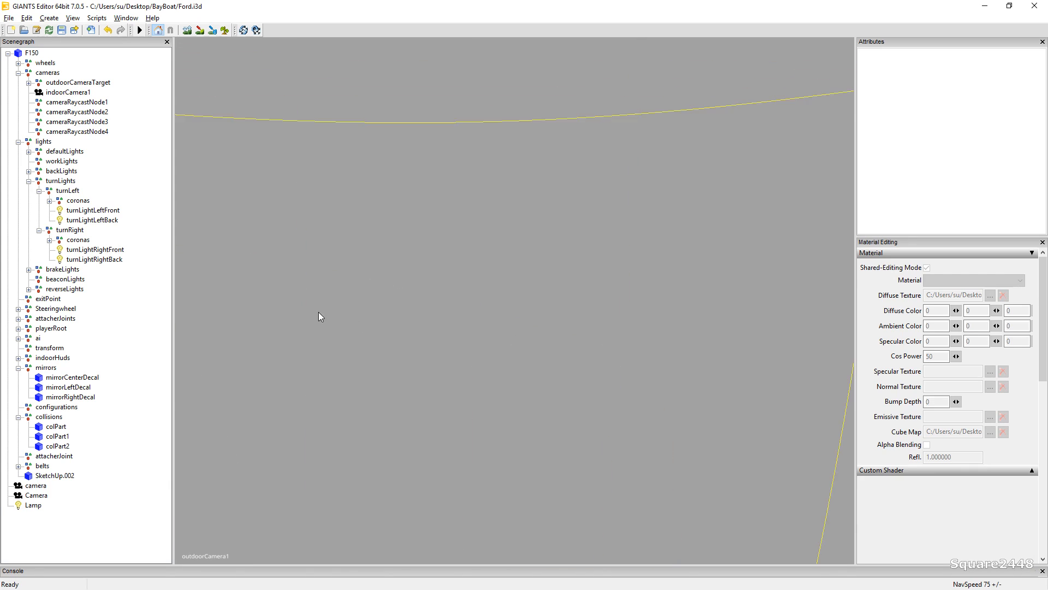
scroll(328, 314, down, 3)
scroll(318, 309, up, 3)
alt+drag(391, 326, 437, 339)
scroll(438, 339, down, 5)
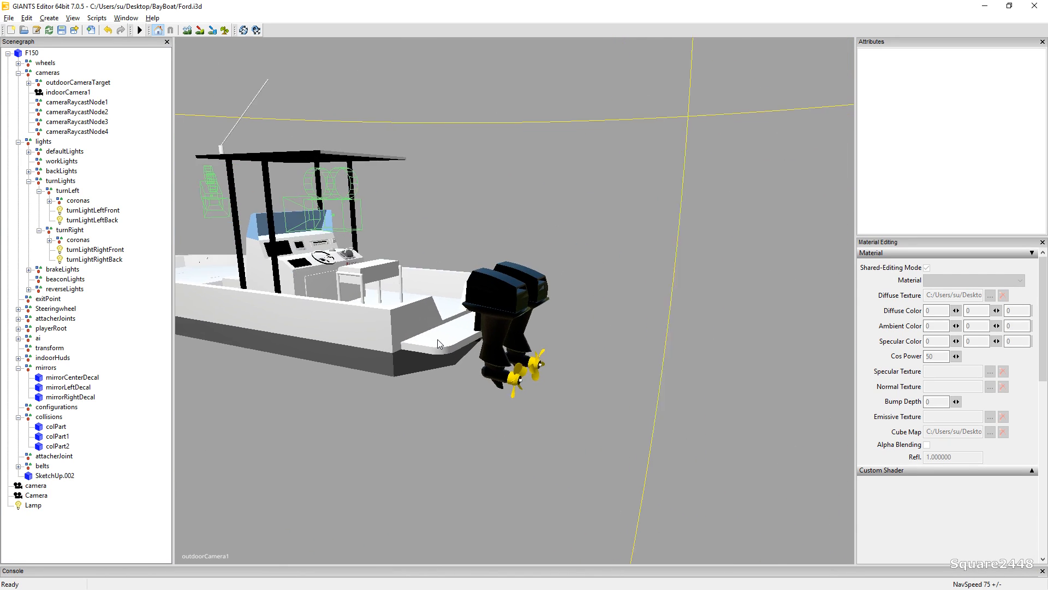
Step: Select the boat mesh SketchUp.002 and assign Black.dds as the diffuse texture of its Translucent_Glass_Gray material
scroll(440, 338, up, 3)
click(481, 301)
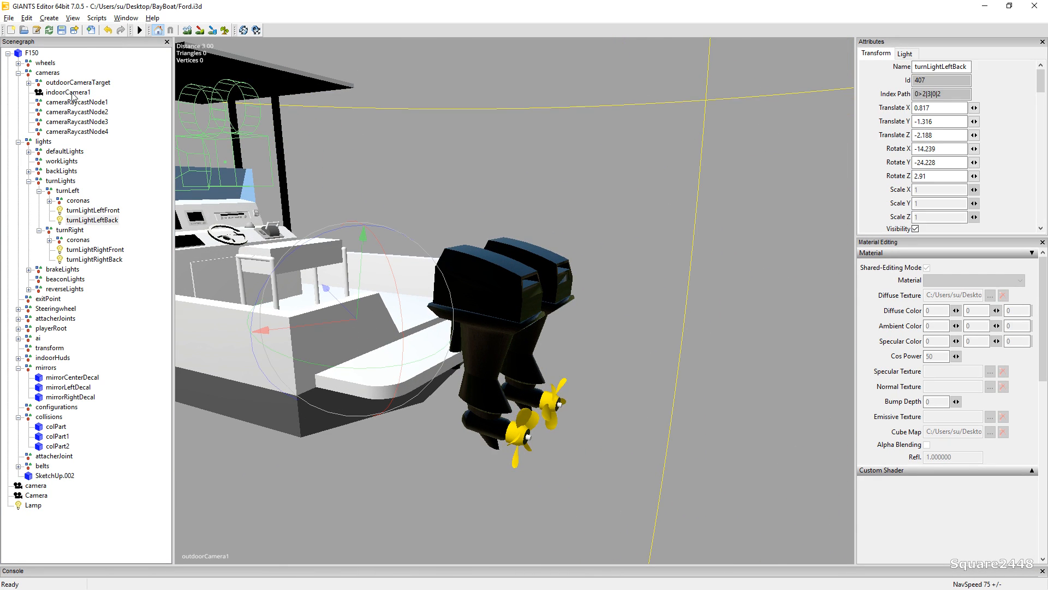
click(70, 475)
click(573, 278)
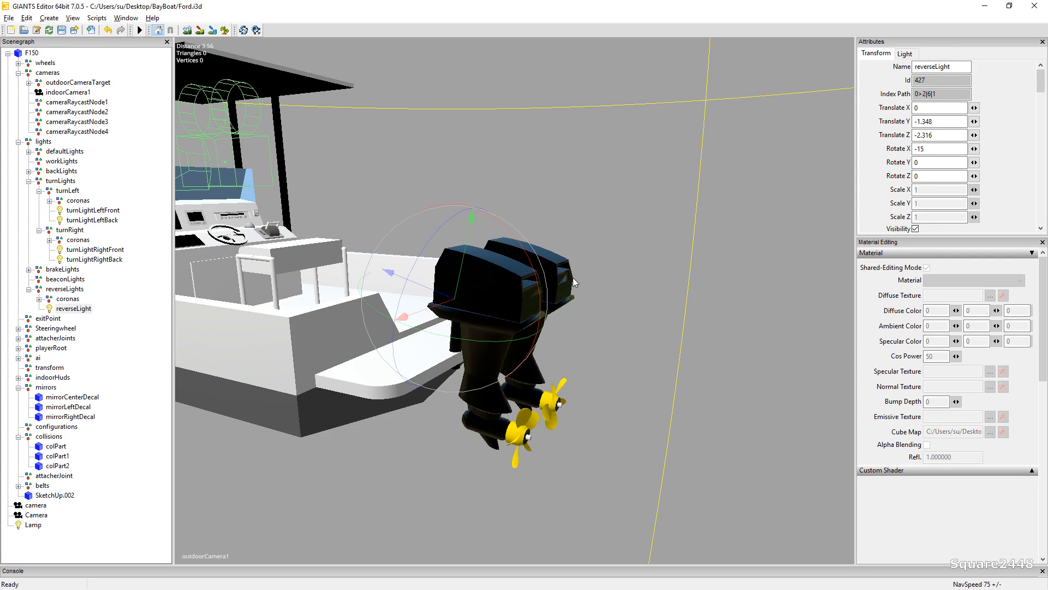
click(62, 496)
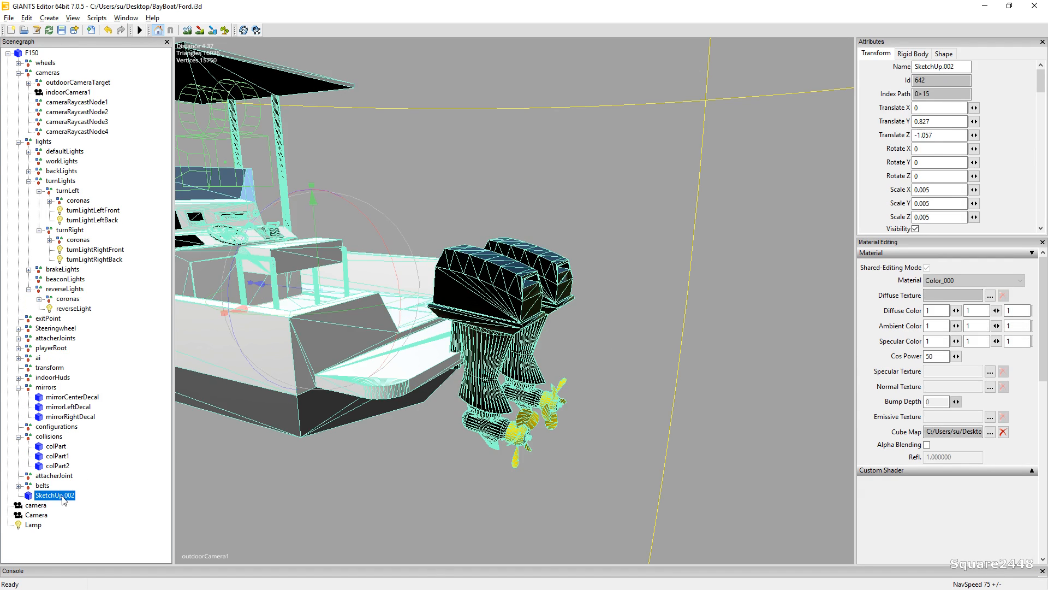
click(940, 283)
click(948, 355)
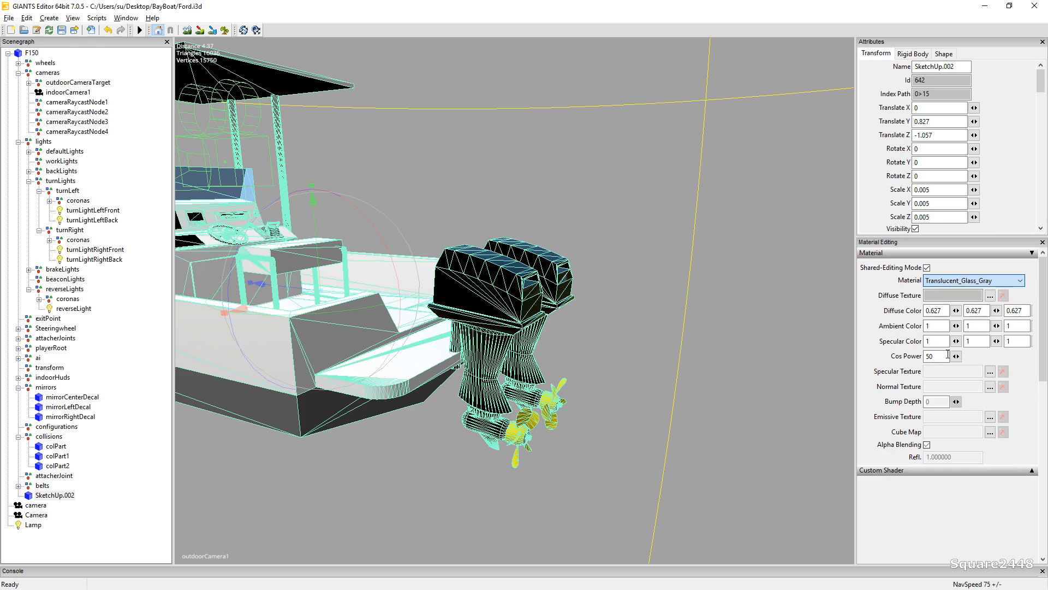
click(990, 296)
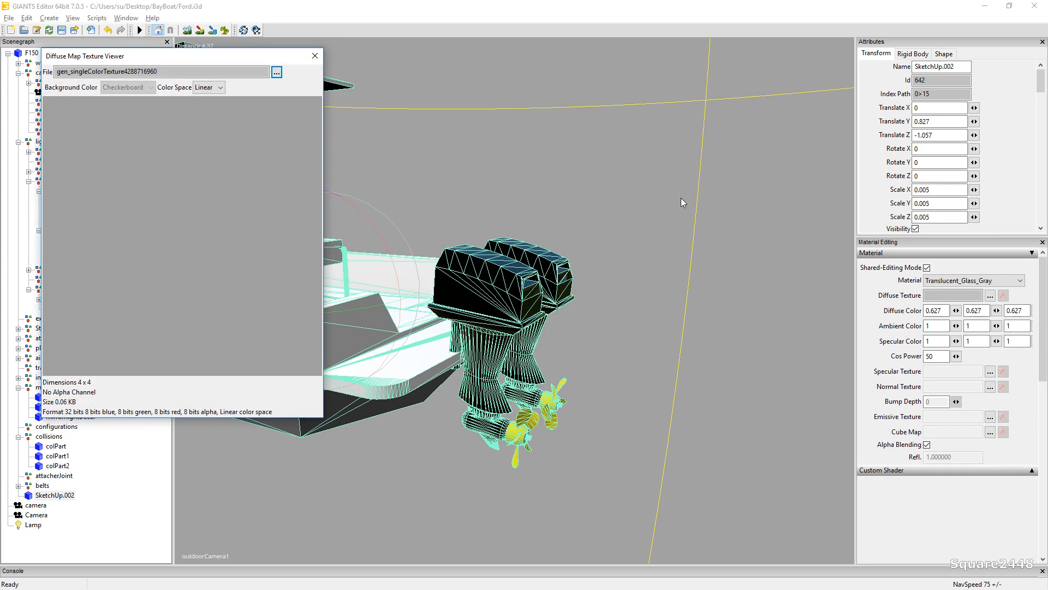
click(277, 73)
double_click(82, 148)
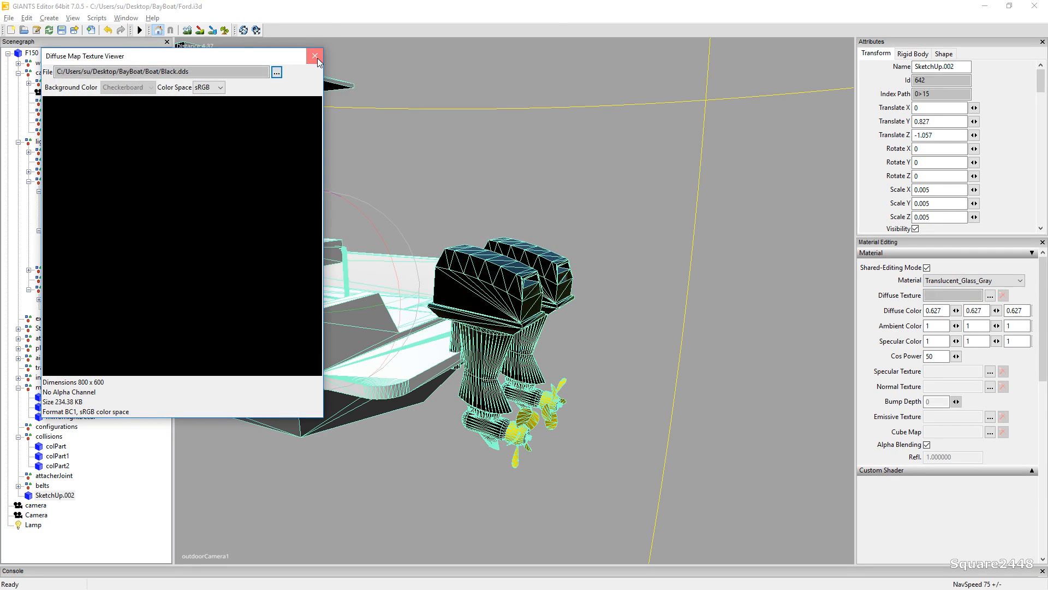
click(316, 58)
Step: Examine the whole boat from the stern quarter and view the settings of its Translucent_Glass_Green_Dark material
alt+middle_drag(361, 126, 482, 150)
scroll(463, 142, up, 2)
scroll(508, 155, down, 4)
scroll(531, 164, up, 1)
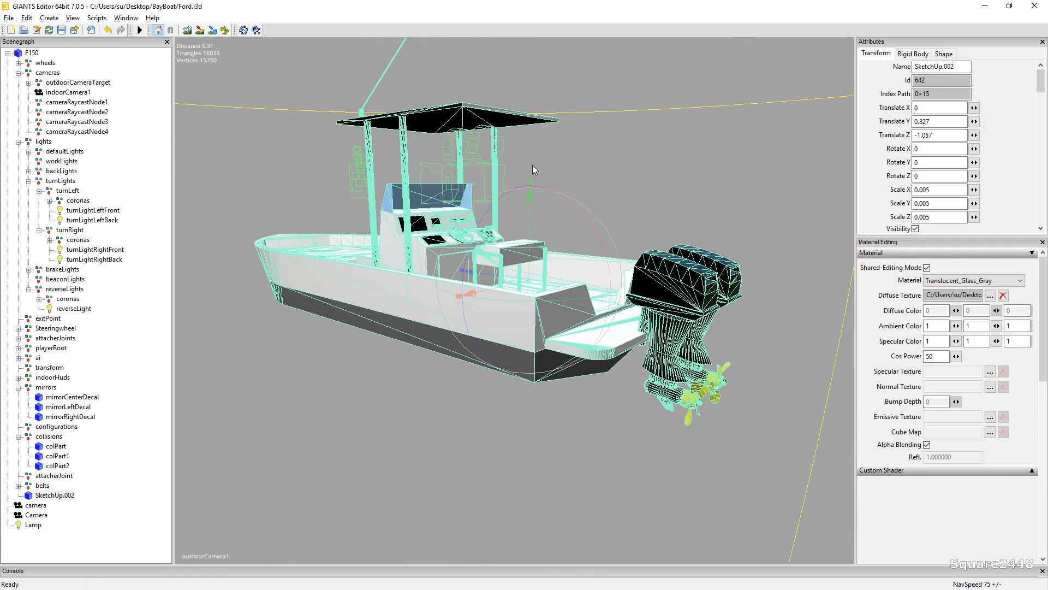
click(984, 281)
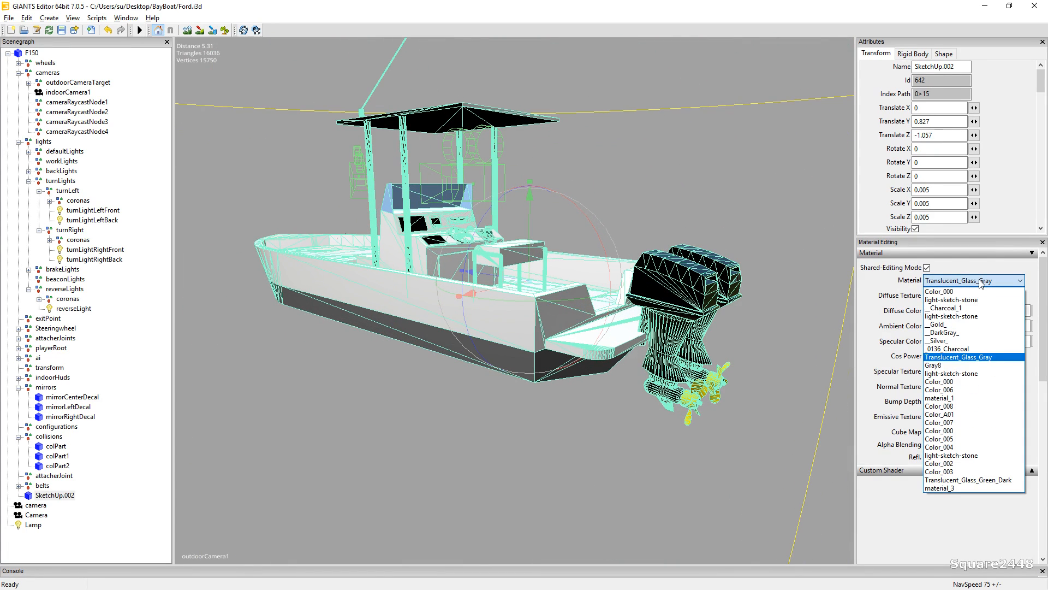
click(967, 480)
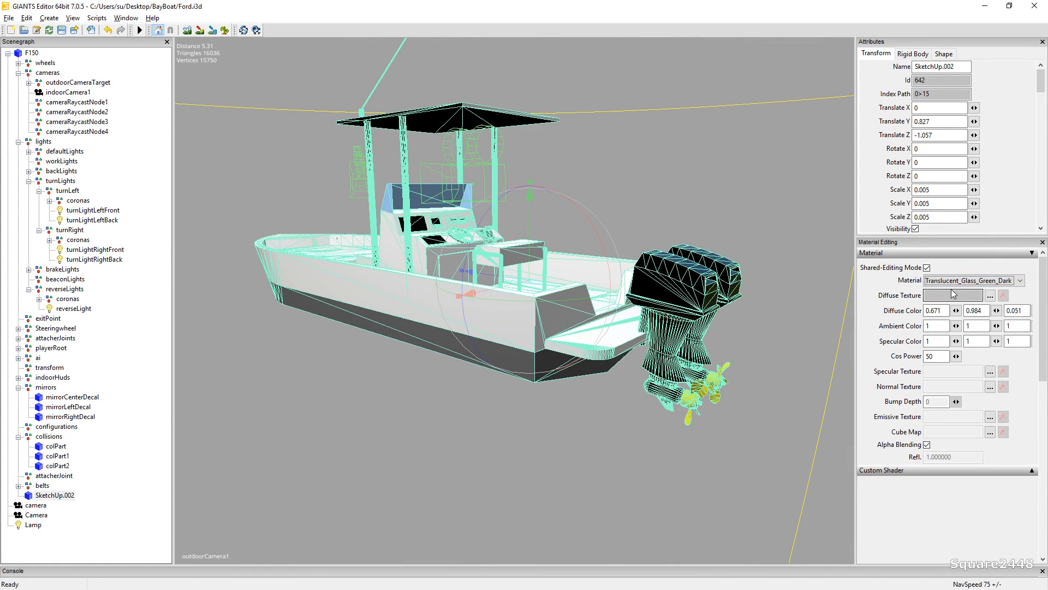
Step: Switch to material_3, view its diffuse texture and assign cubemap.dds as its cube map
click(955, 281)
click(940, 488)
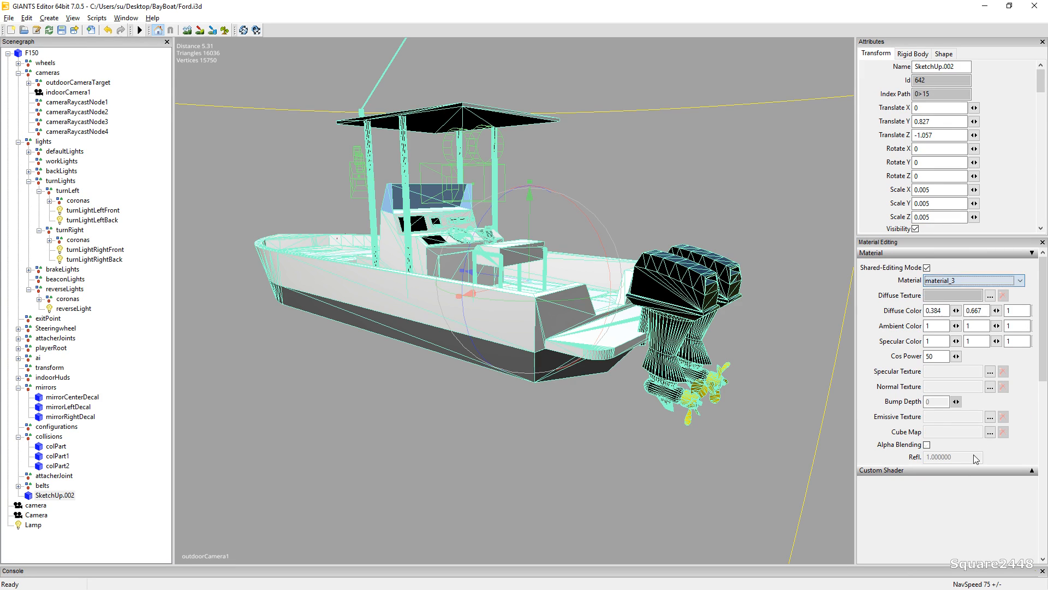
click(983, 296)
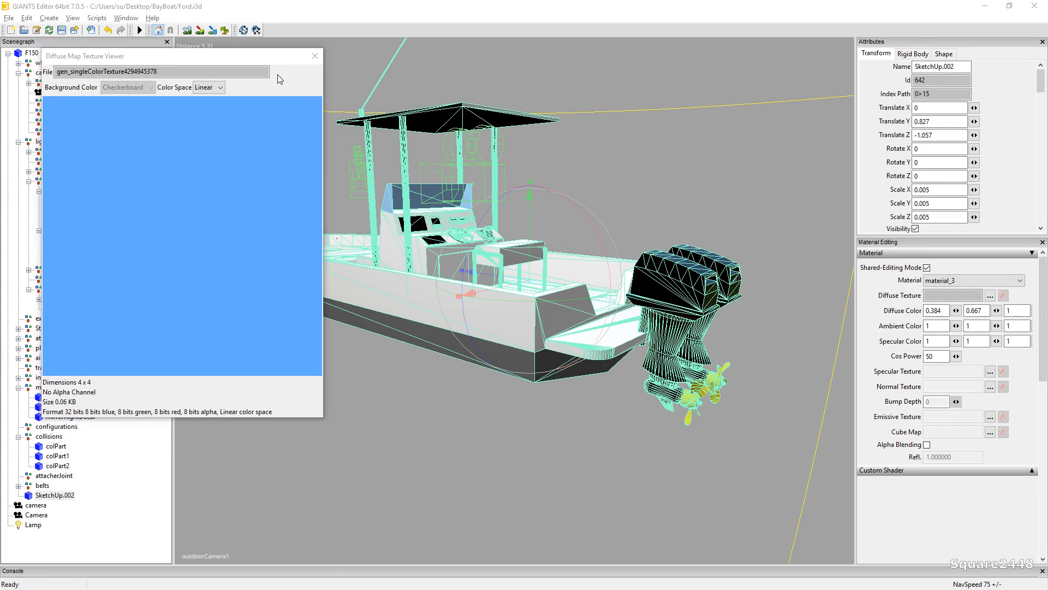
click(277, 72)
click(553, 70)
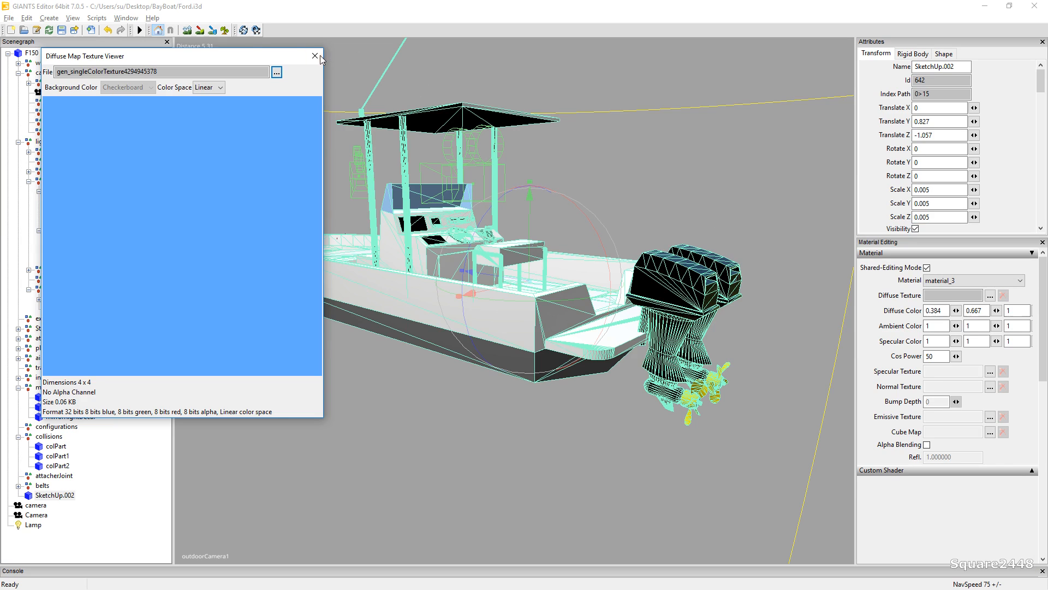
click(316, 56)
click(990, 432)
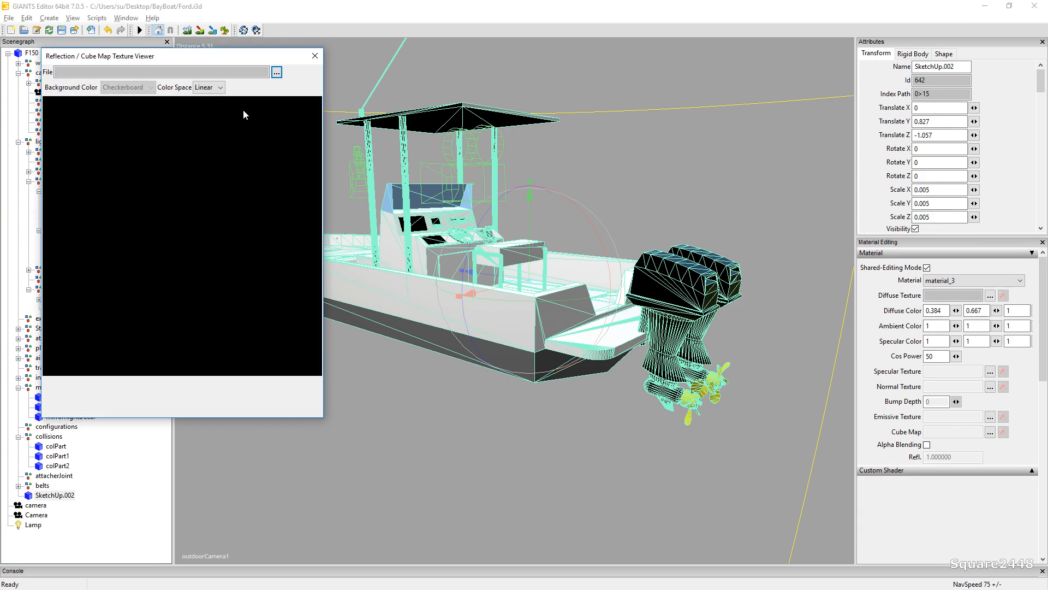
click(277, 72)
double_click(163, 141)
click(315, 57)
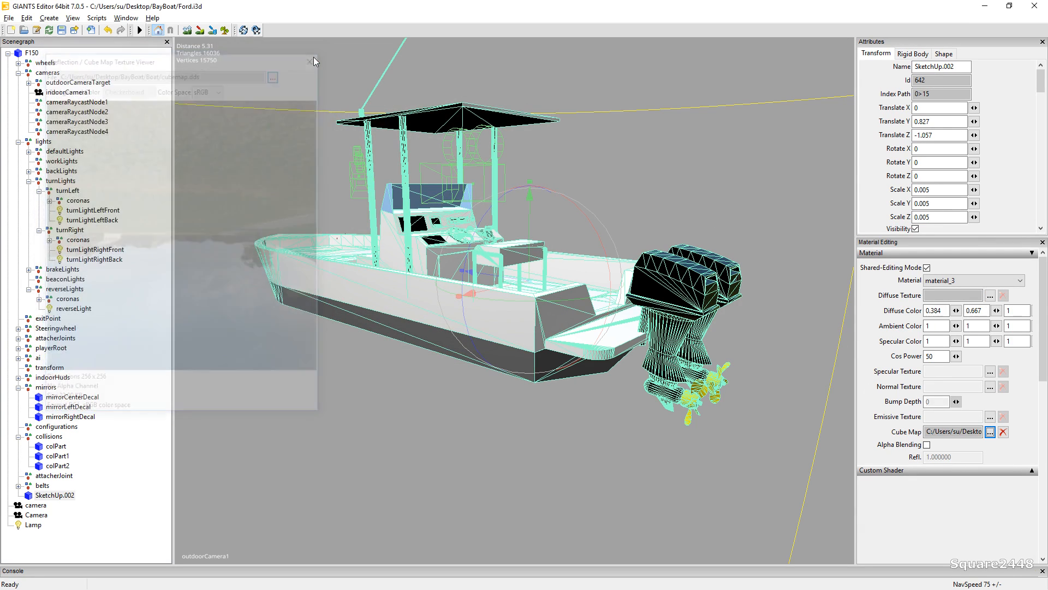
Step: Switch to the Color_003 material and assign Black.dds as its diffuse texture
click(952, 281)
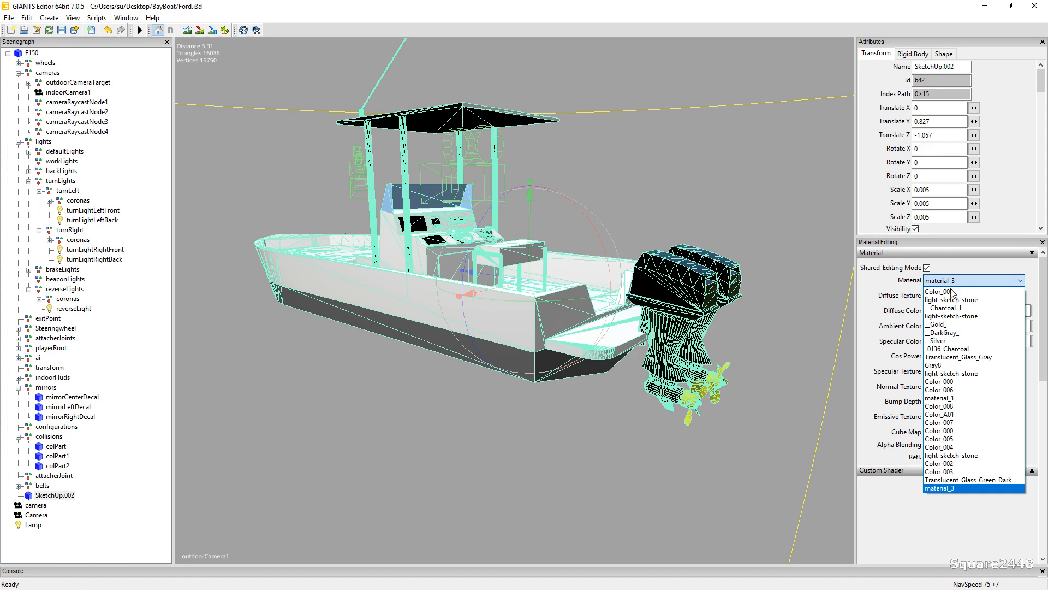
click(939, 471)
click(990, 296)
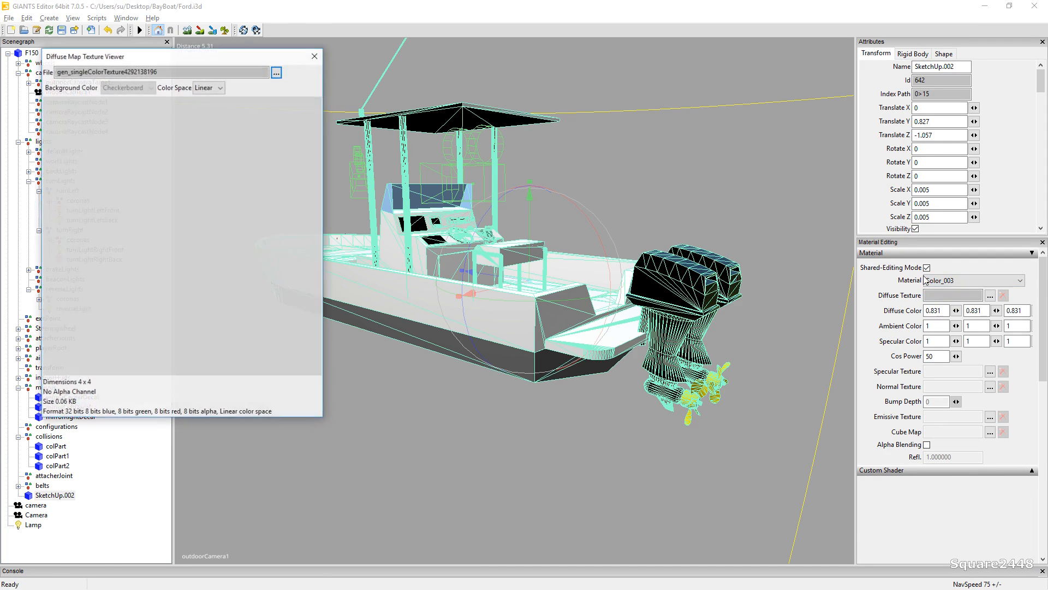
click(315, 56)
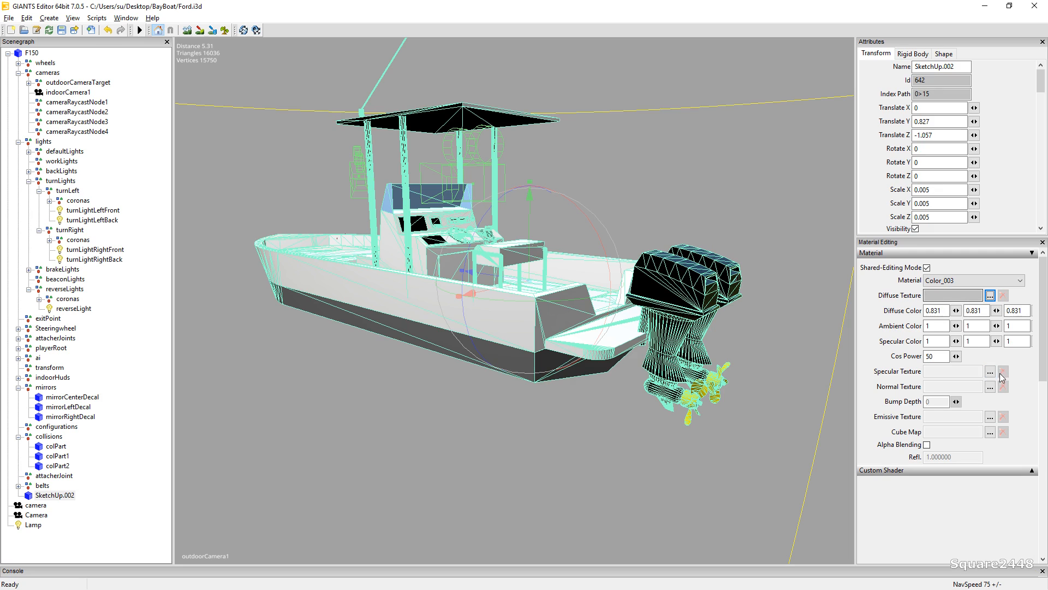
click(990, 298)
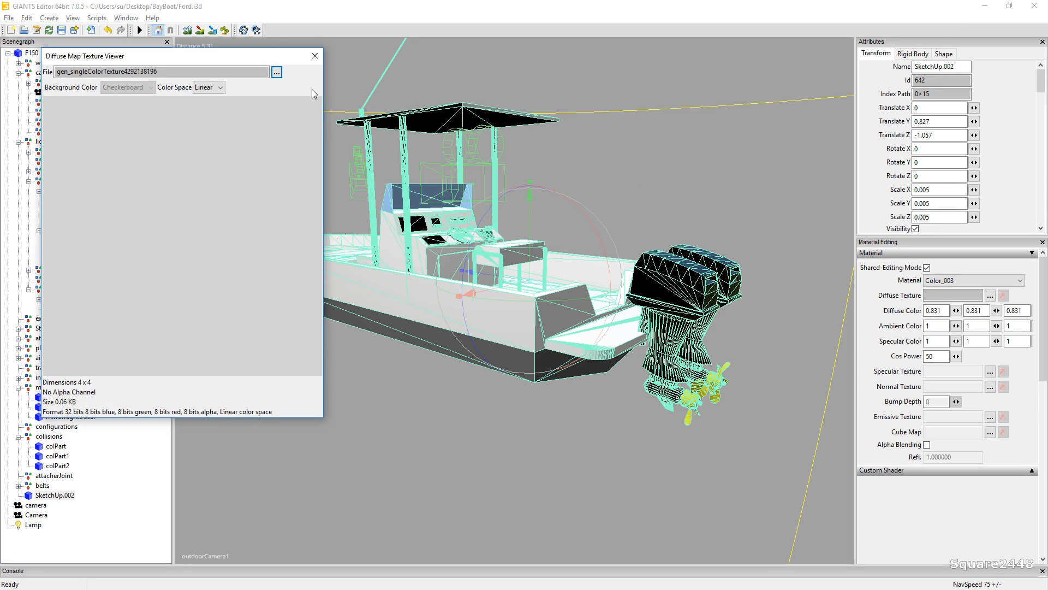
click(279, 73)
double_click(87, 150)
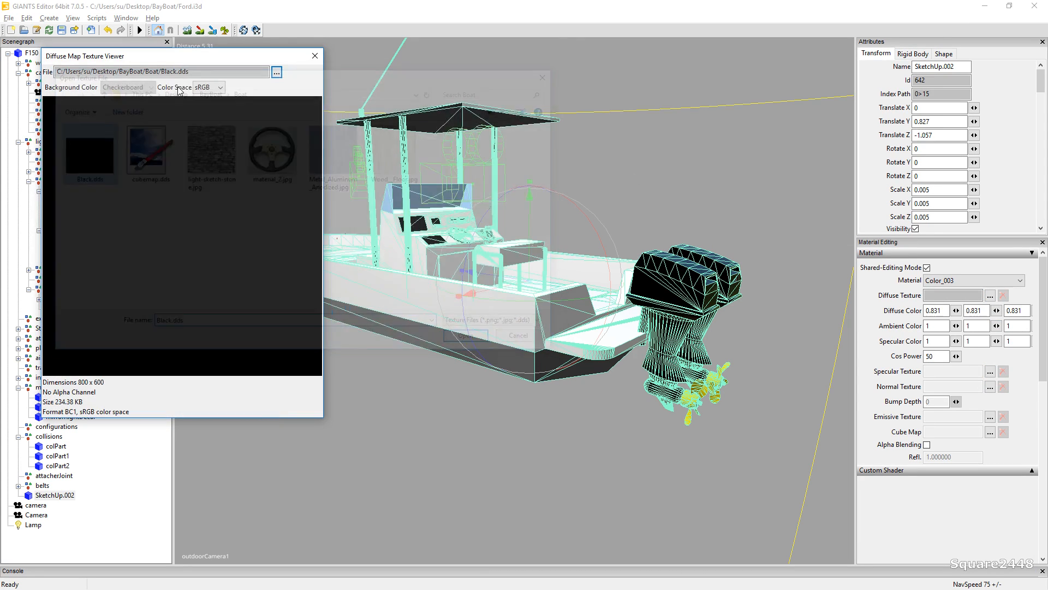
click(315, 56)
Step: Deselect the boat and examine its console, canopy, windshield and overall look from several sides
scroll(350, 112, up, 5)
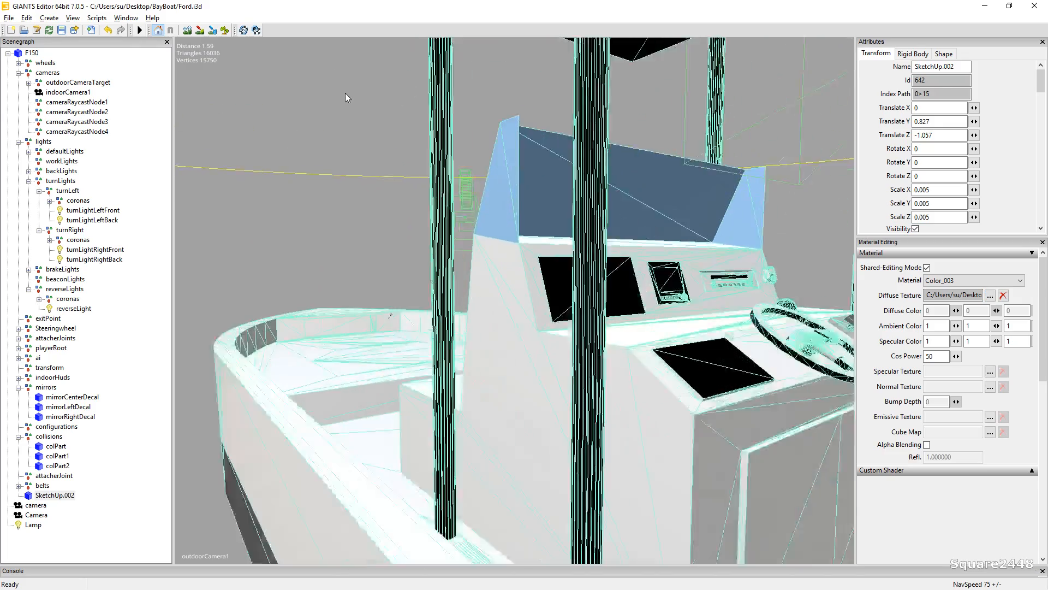
alt+drag(346, 95, 415, 120)
scroll(416, 123, down, 3)
click(662, 230)
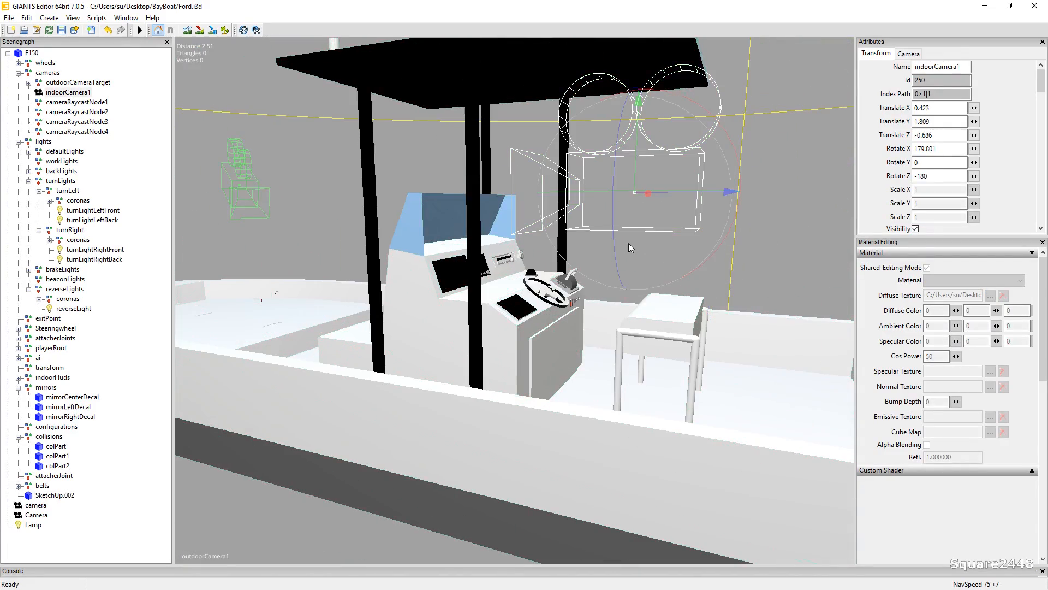
scroll(638, 235, up, 6)
alt+drag(638, 234, 530, 266)
scroll(530, 267, down, 4)
scroll(530, 267, down, 4)
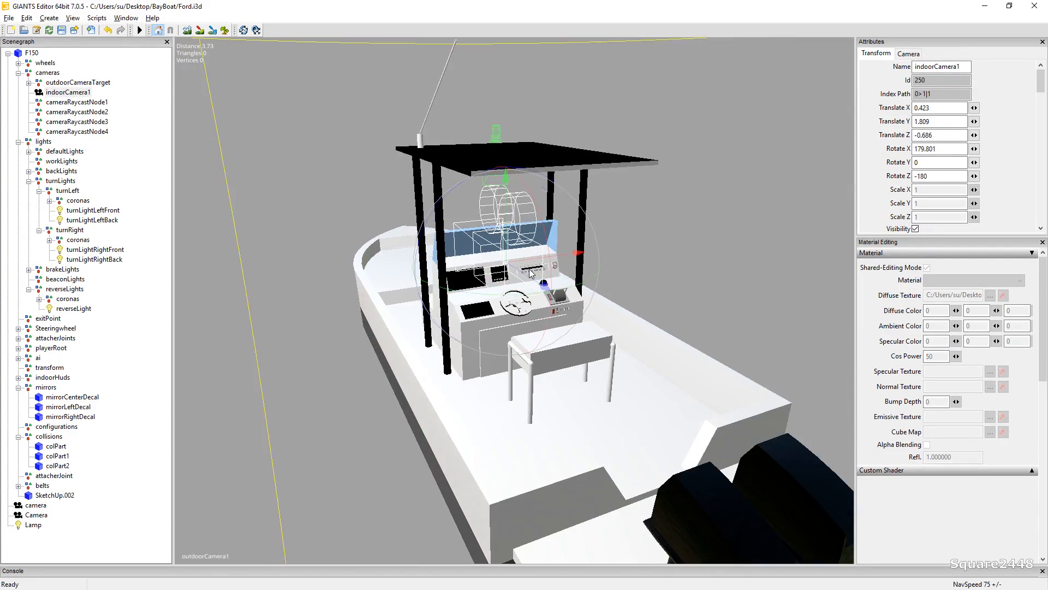
scroll(419, 209, up, 7)
alt+drag(419, 210, 509, 212)
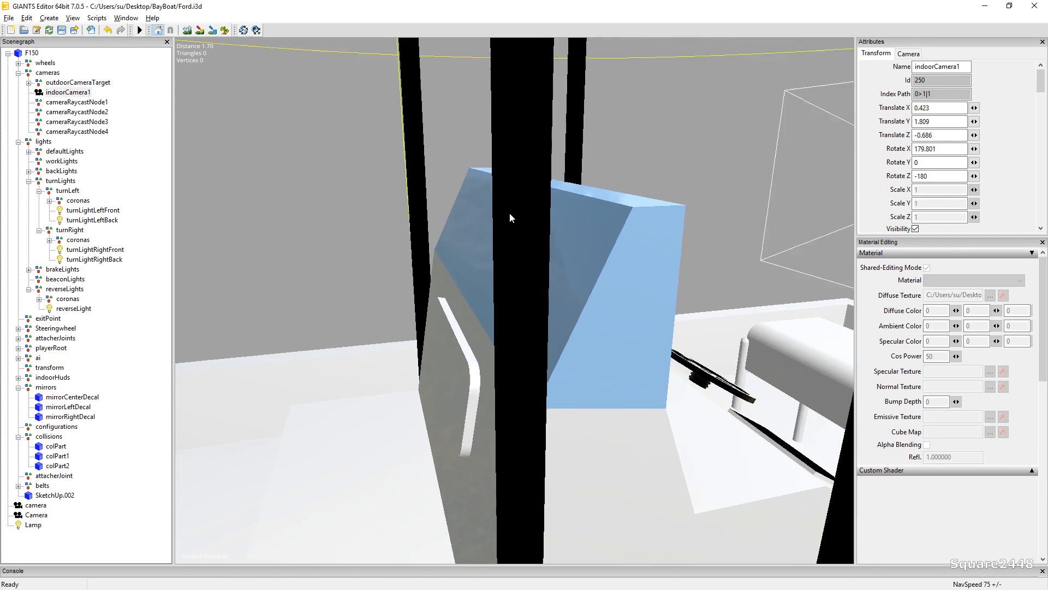
scroll(509, 212, down, 8)
click(655, 265)
scroll(655, 268, up, 5)
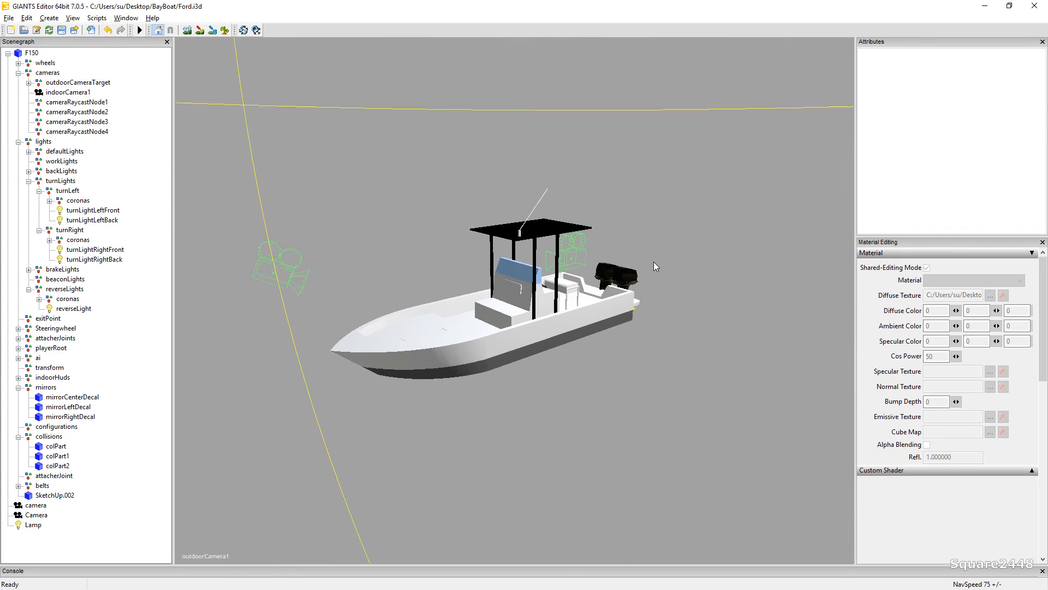